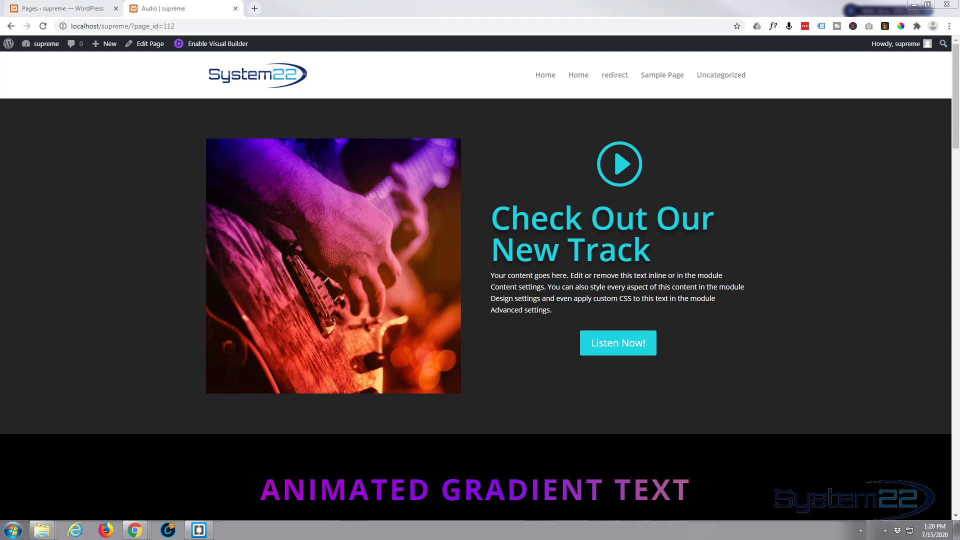
Enable the Visual Builder for the page and scroll down to the glowing image cards.
scroll(85, 290, "down", 15)
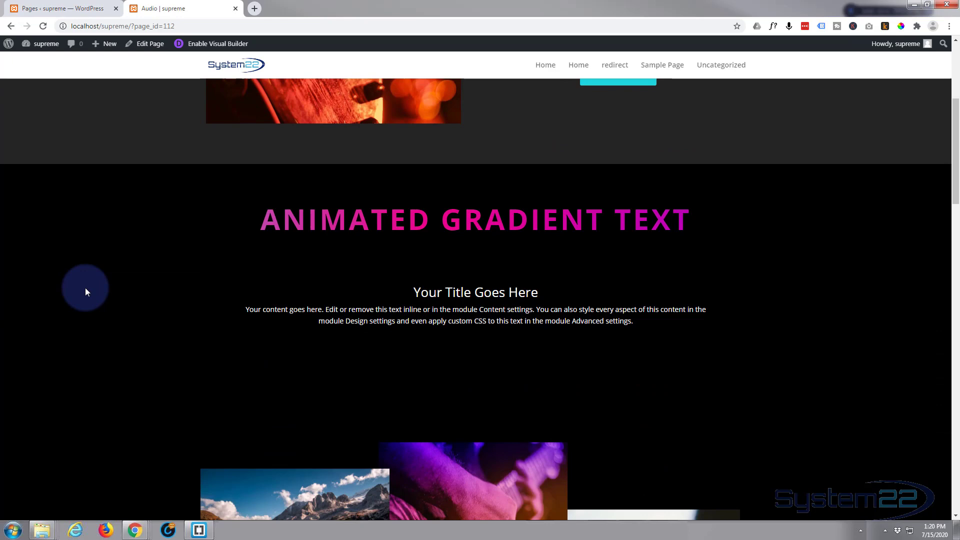
scroll(85, 287, "down", 8)
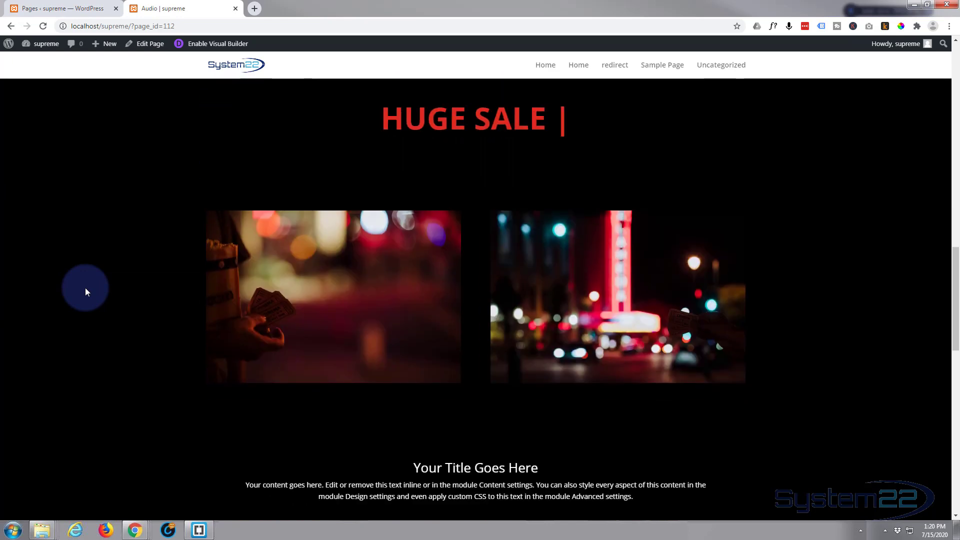
scroll(85, 287, "down", 11)
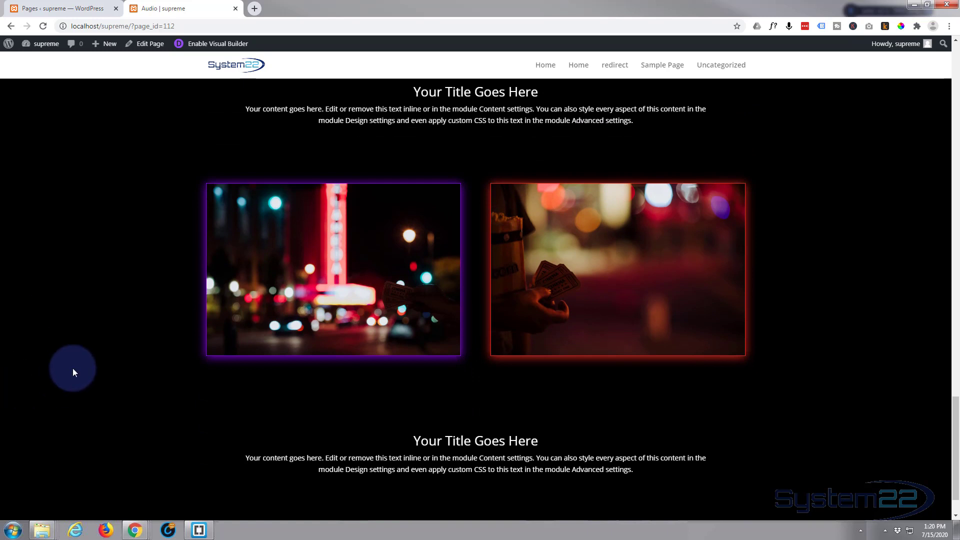
mouse_move(289, 313)
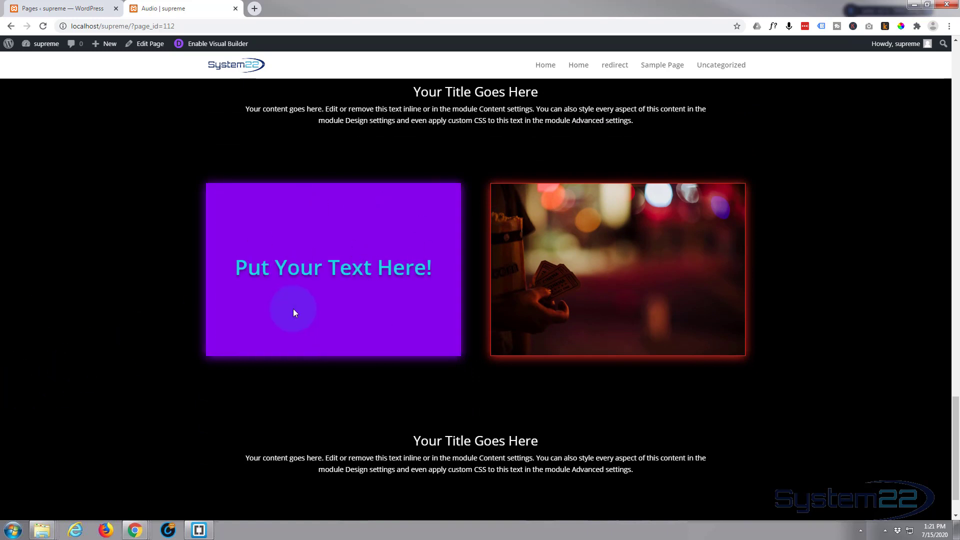
mouse_move(559, 313)
mouse_move(611, 281)
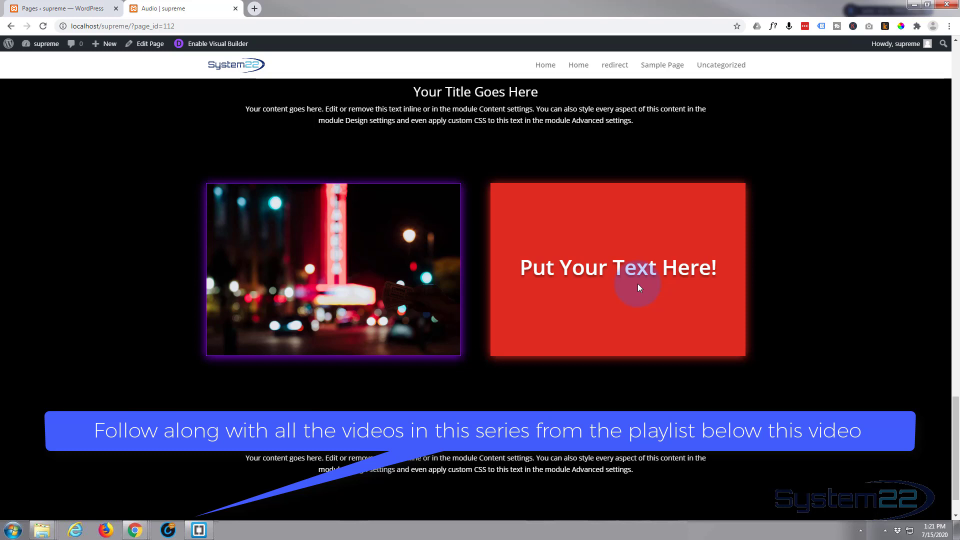
left_click(214, 44)
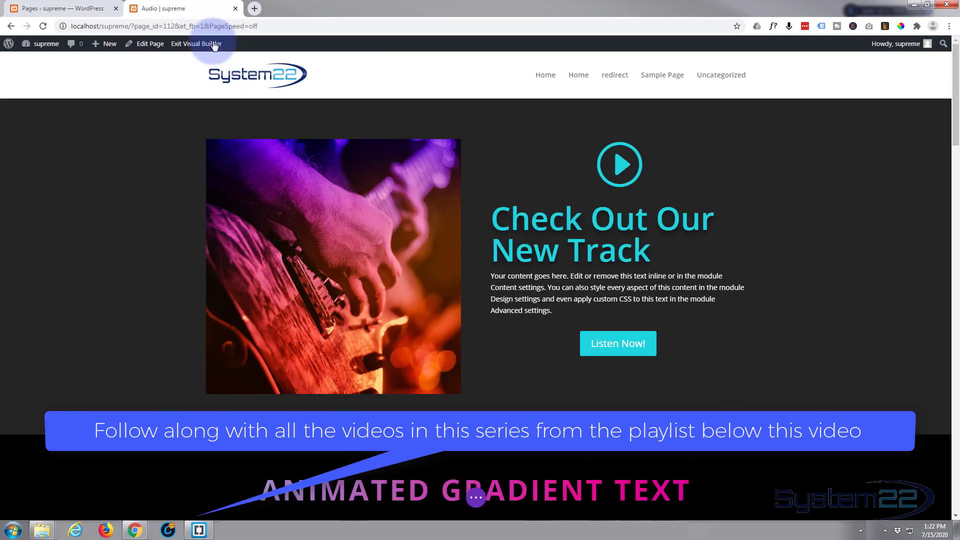
scroll(156, 210, "down", 7)
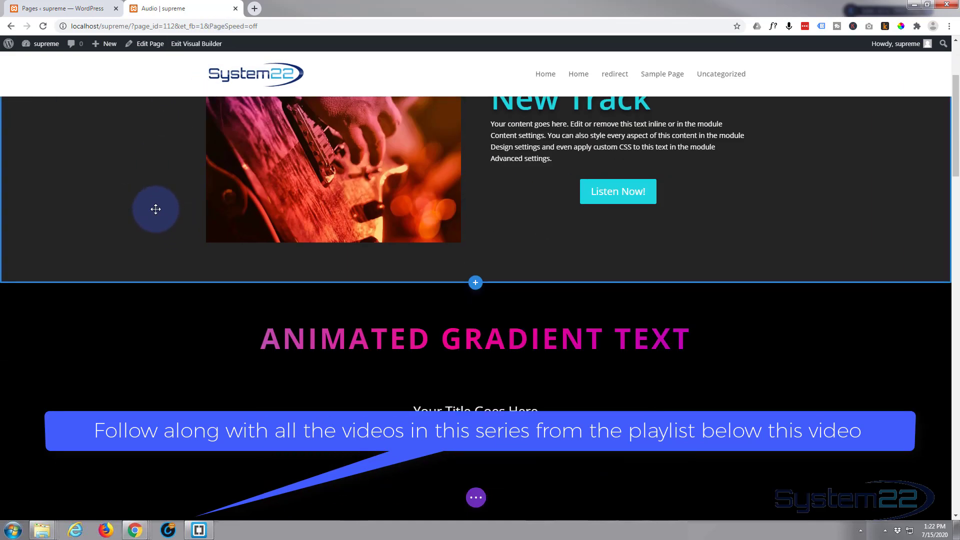
scroll(156, 209, "down", 12)
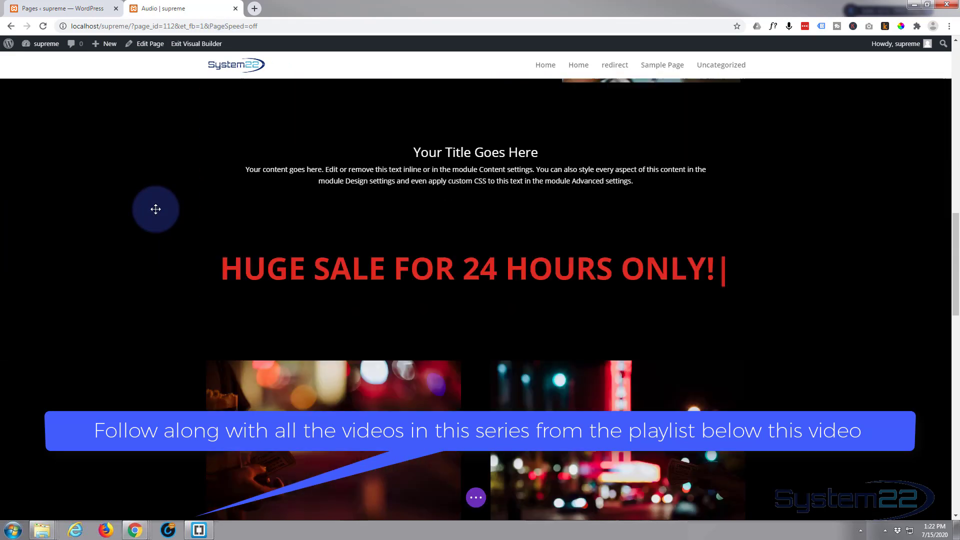
scroll(156, 210, "down", 12)
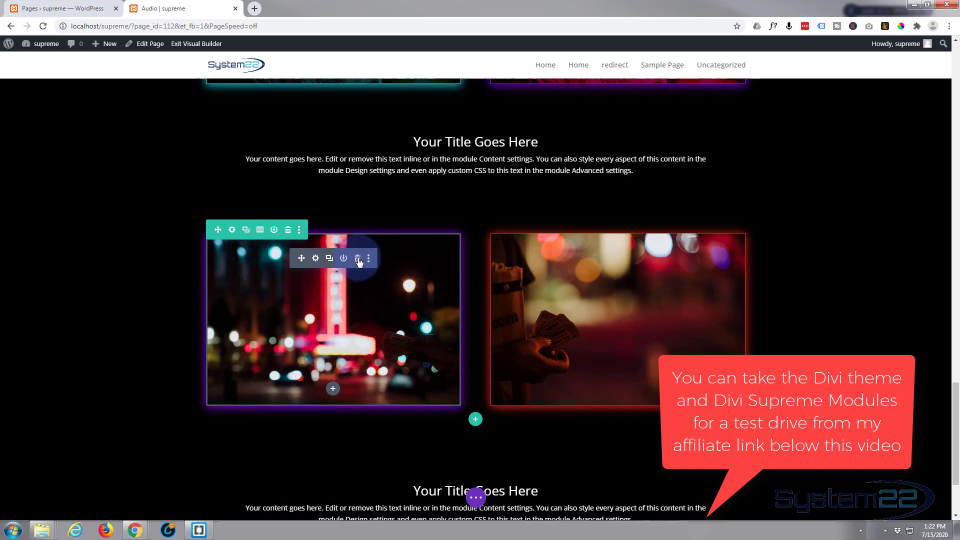
Delete the left neon-street image module and insert a Supreme Image Text Reveal module in the empty column.
left_click(357, 259)
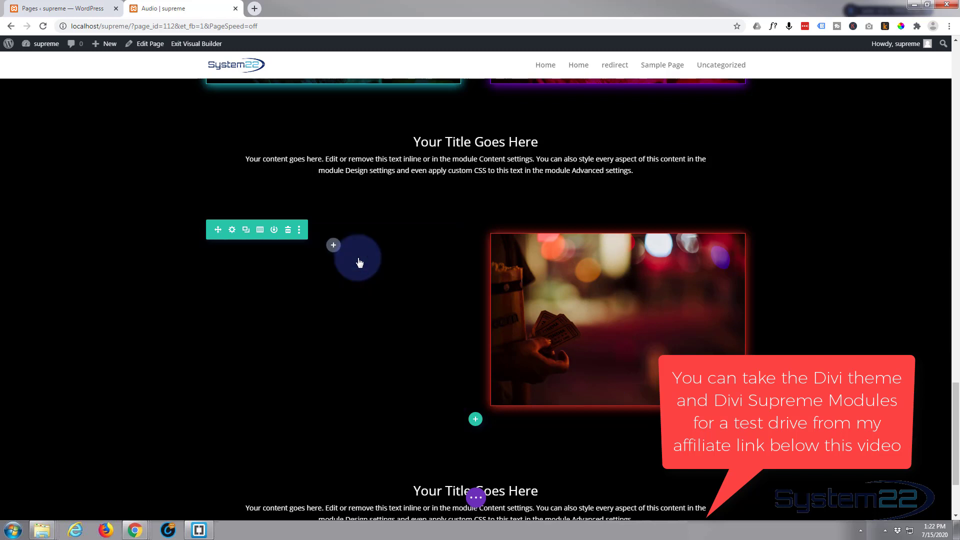
left_click(334, 246)
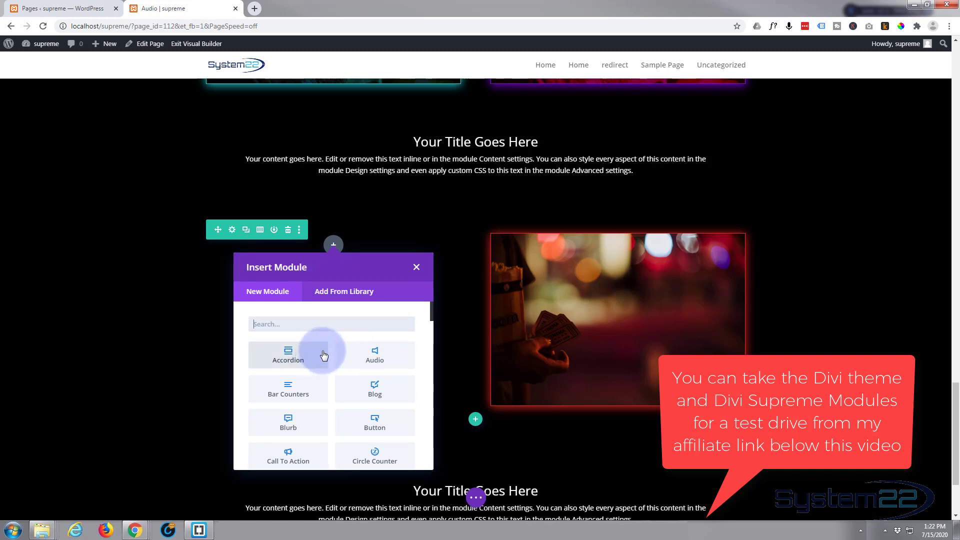
scroll(322, 356, "down", 6)
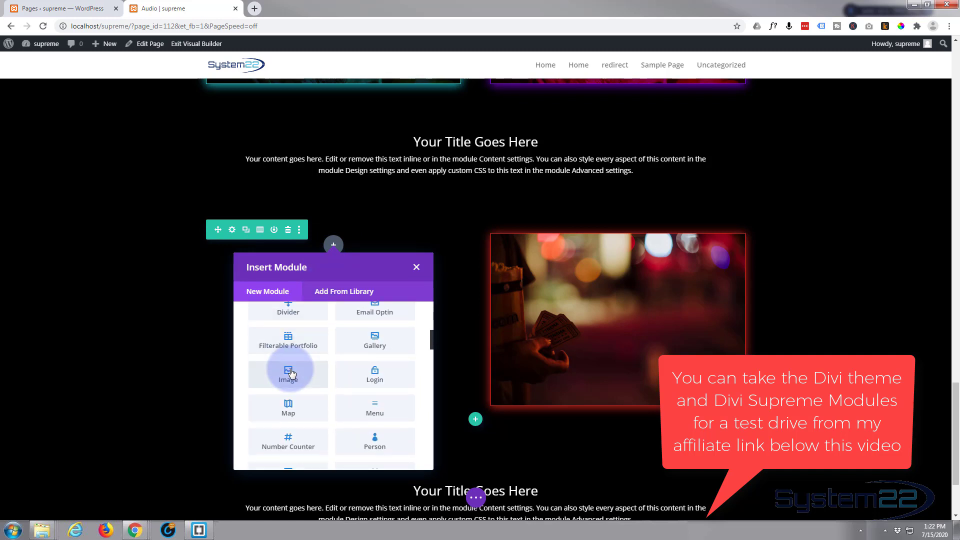
scroll(292, 373, "down", 3)
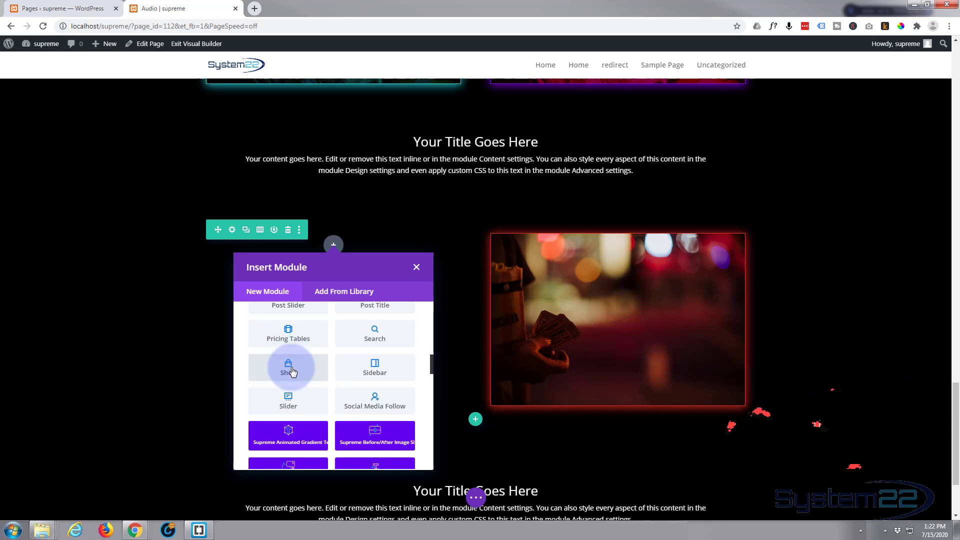
scroll(239, 364, "down", 1)
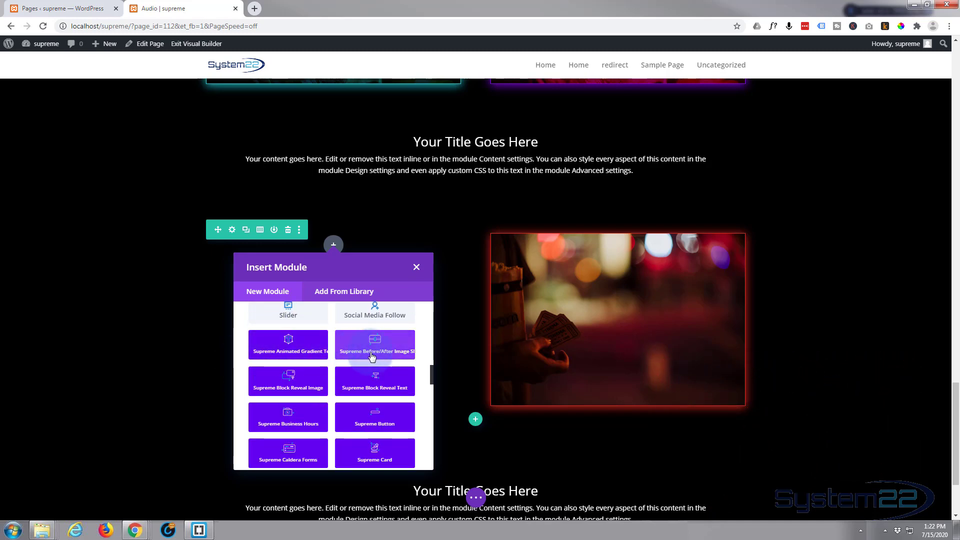
scroll(373, 375, "down", 5)
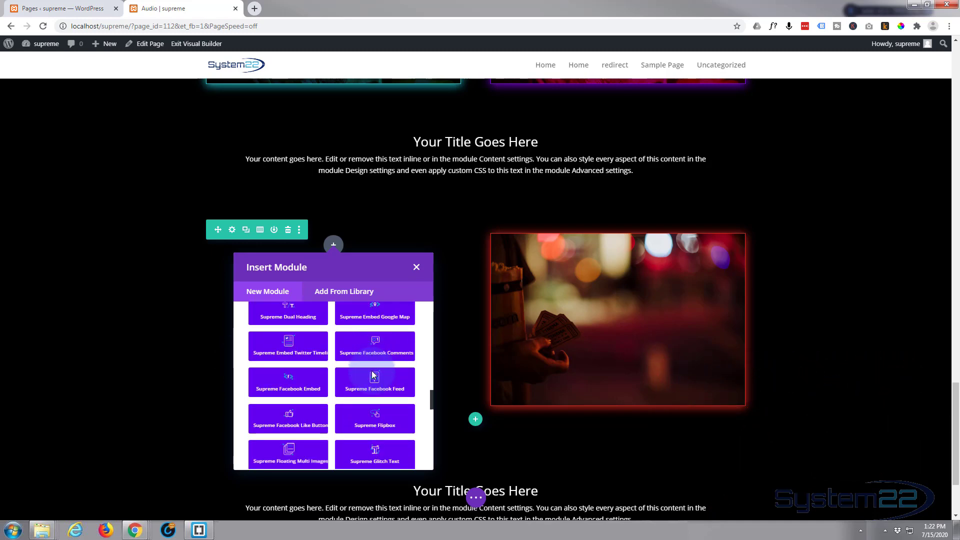
scroll(373, 375, "down", 10)
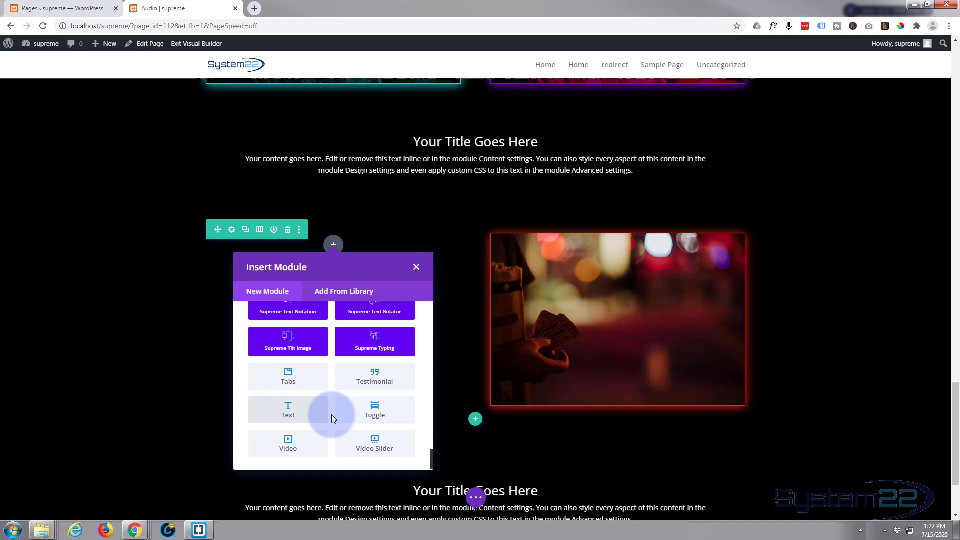
scroll(332, 415, "up", 1)
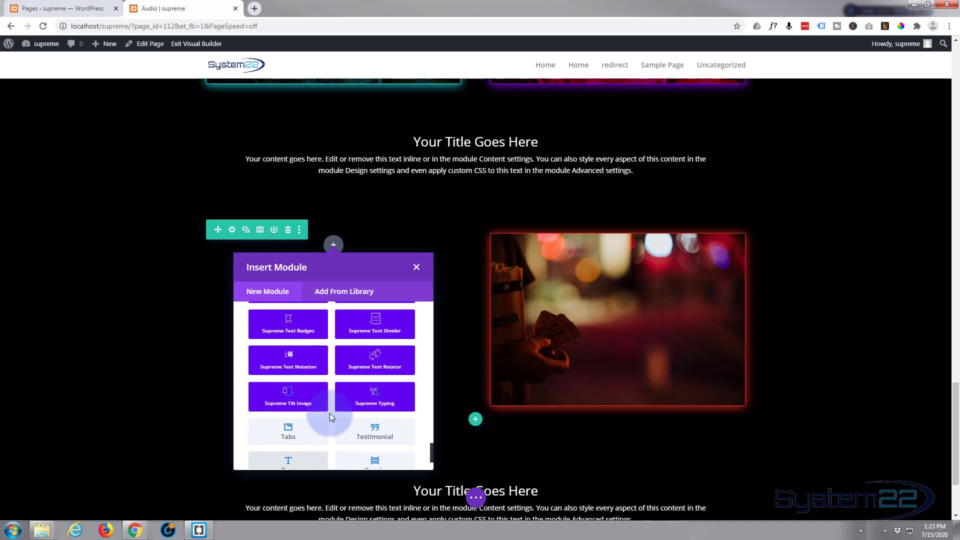
scroll(331, 415, "up", 5)
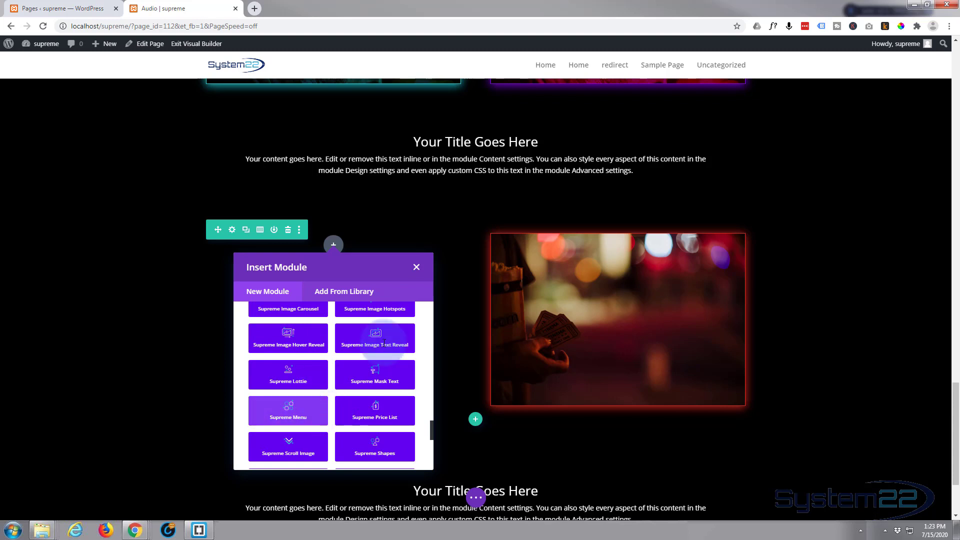
left_click(374, 343)
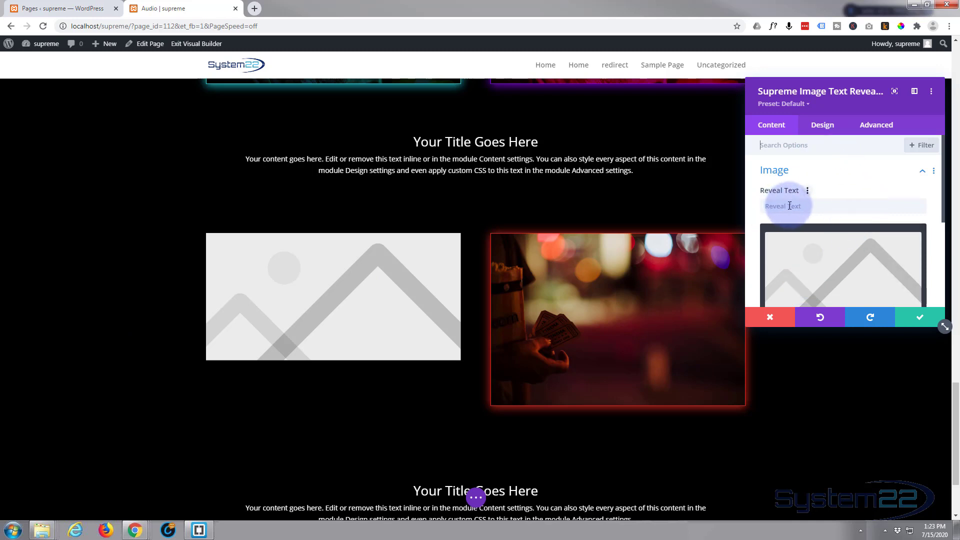
Open the reveal module's image upload box and select the movie-02 photo in the Media Library.
scroll(790, 206, "down", 1)
left_click(837, 212)
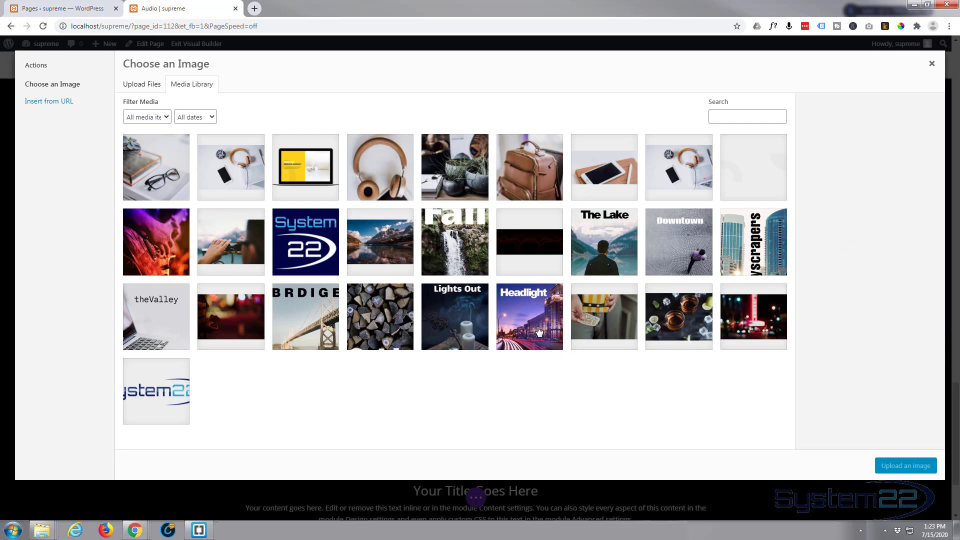
left_click(757, 320)
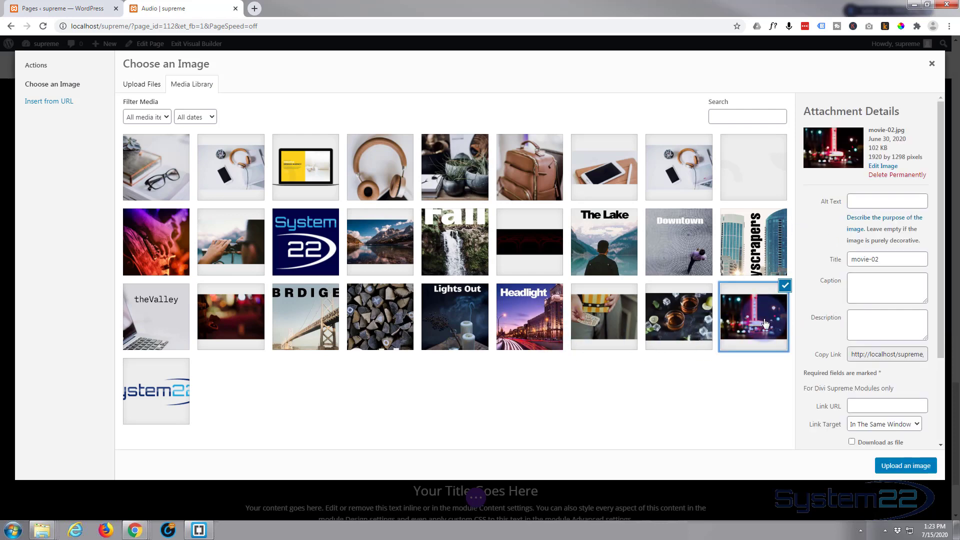
Apply the movie-02 photo and enter 'This is my message' as the Reveal Text.
left_click(906, 465)
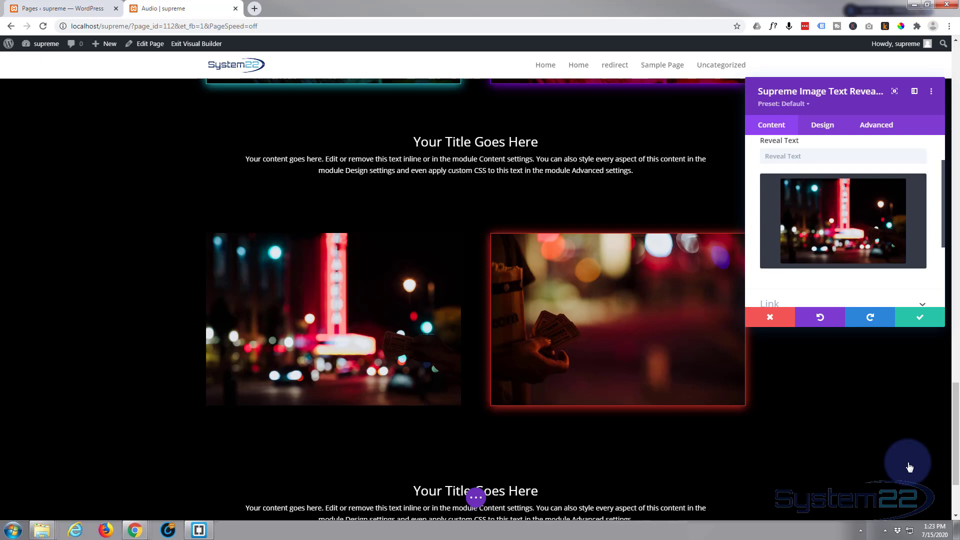
scroll(819, 241, "up", 2)
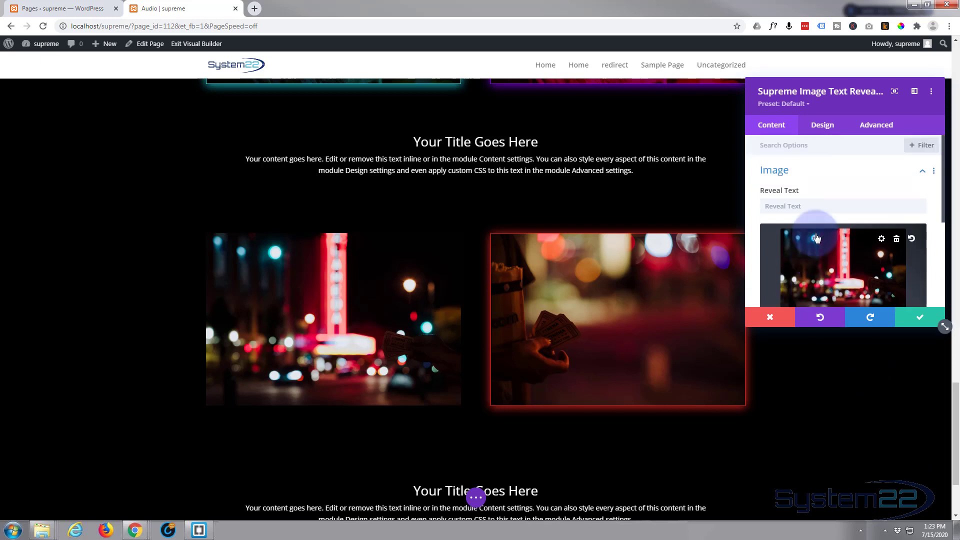
left_click(774, 205)
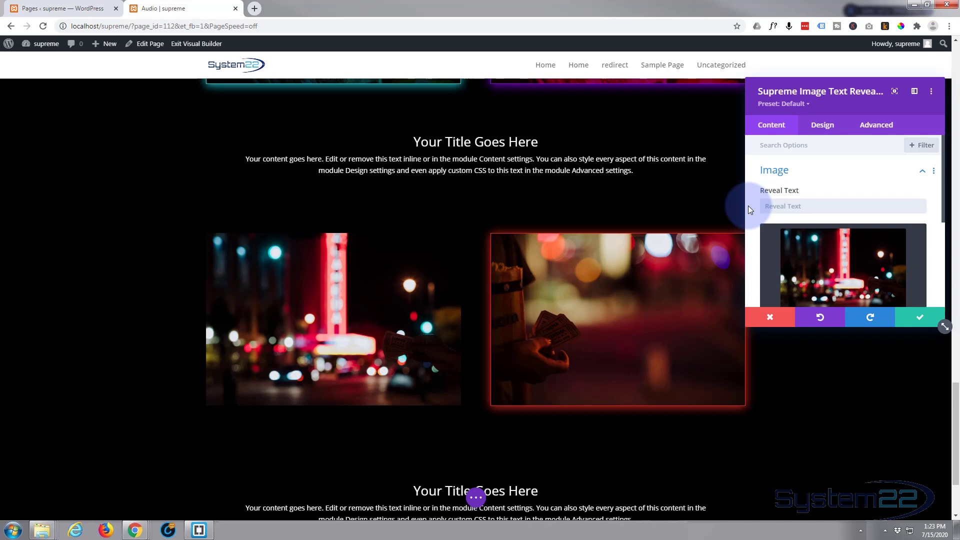
type("This is my message")
mouse_move(377, 315)
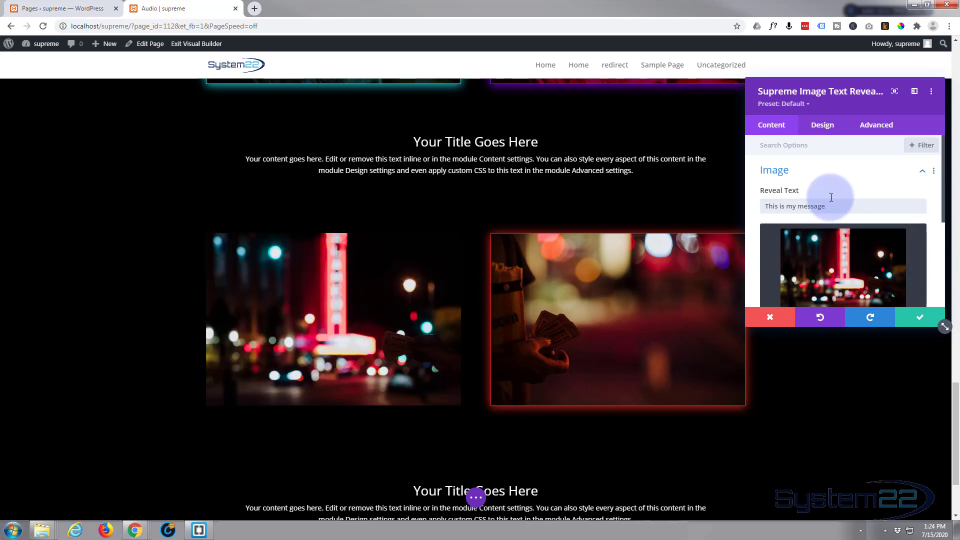
scroll(842, 192, "down", 3)
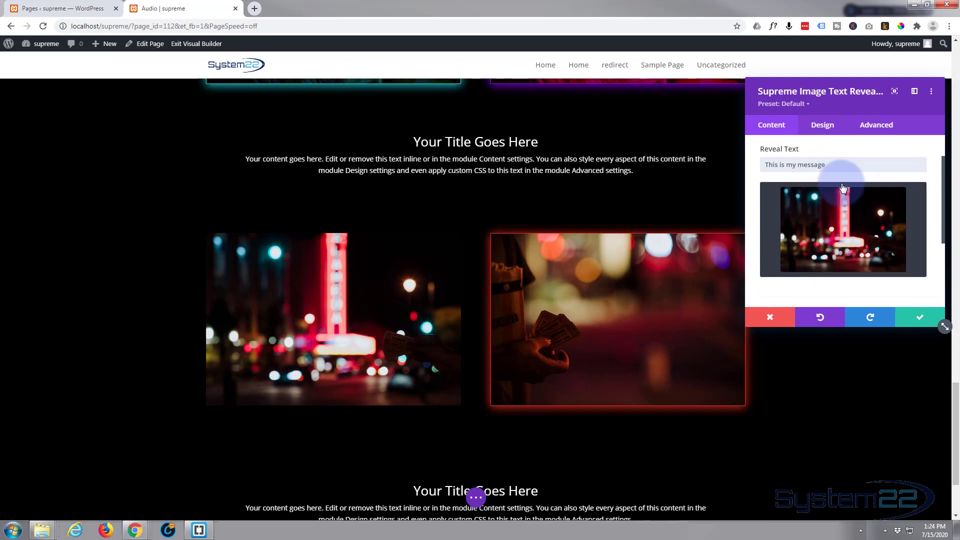
scroll(842, 192, "down", 3)
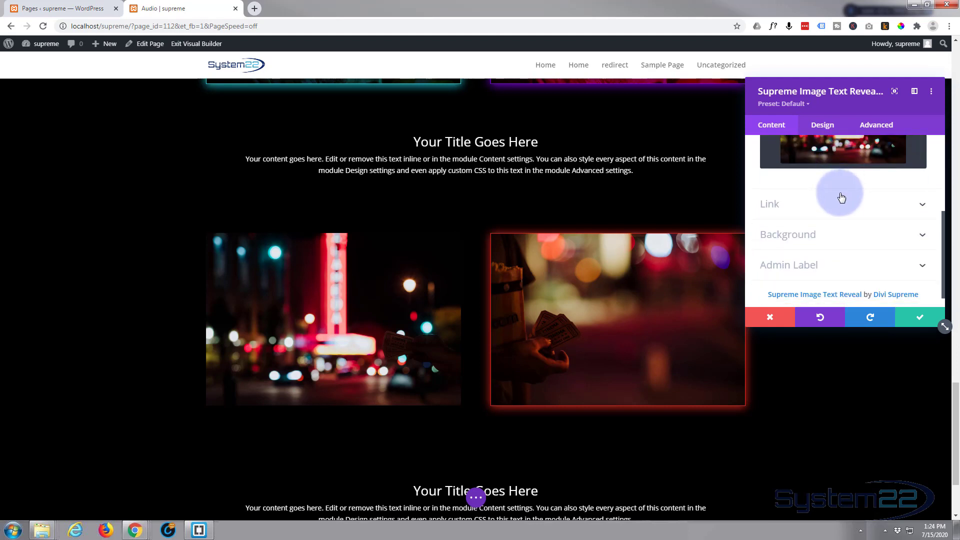
left_click(841, 198)
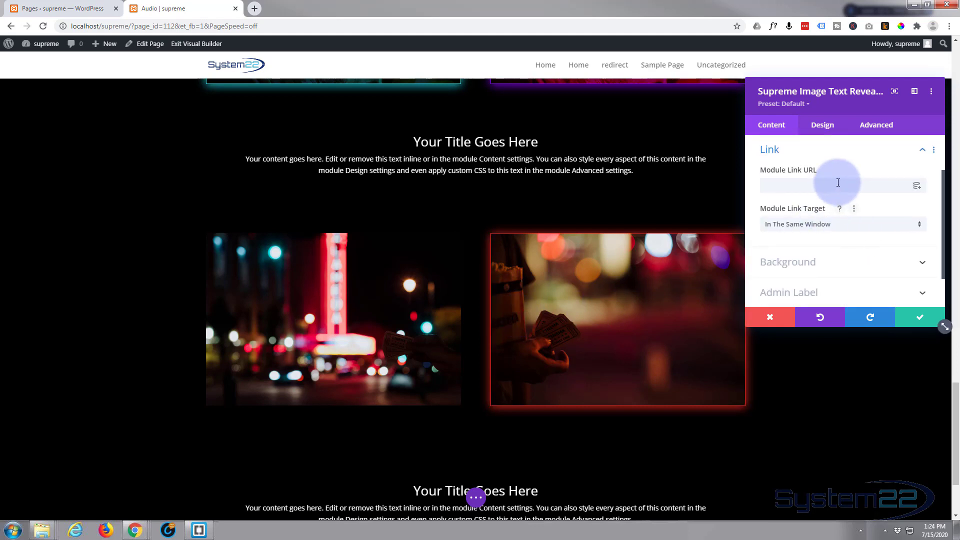
left_click(770, 182)
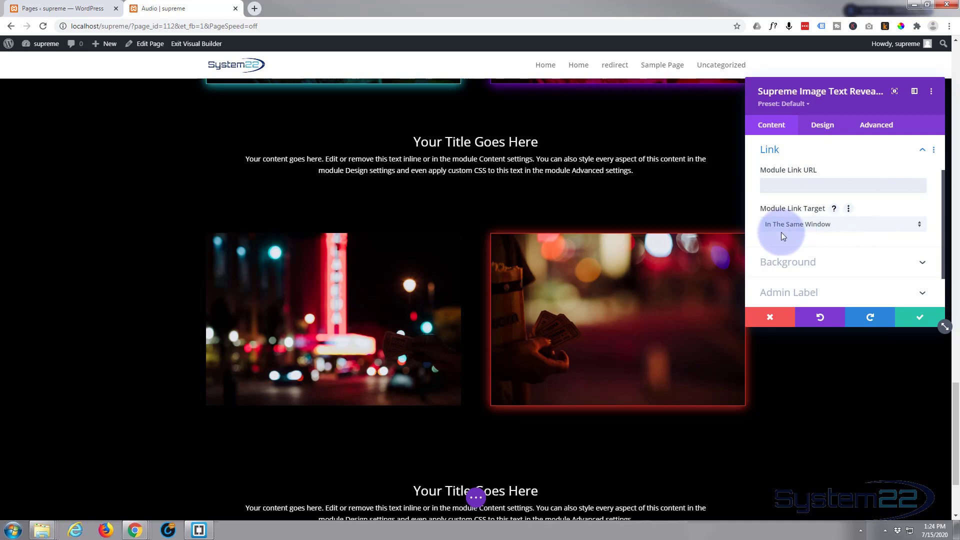
left_click(863, 230)
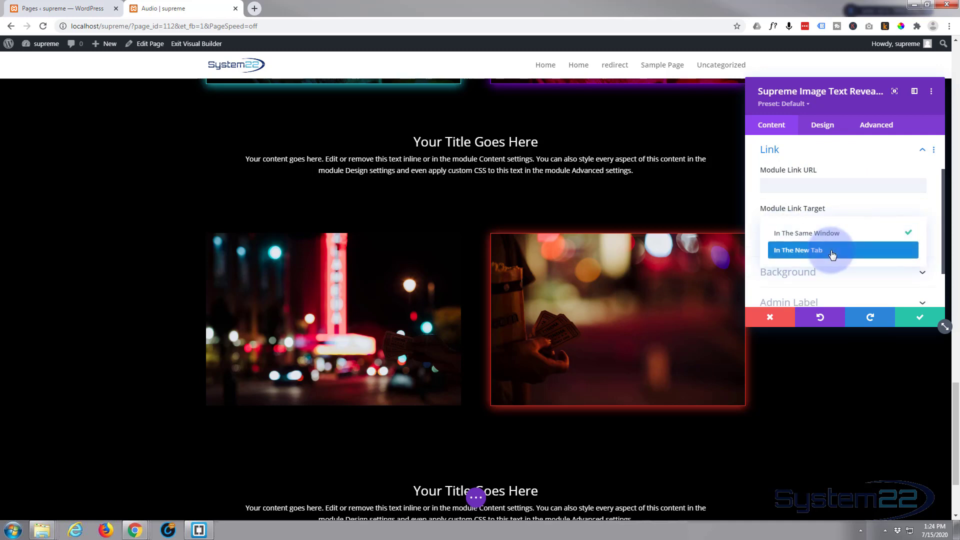
left_click(751, 219)
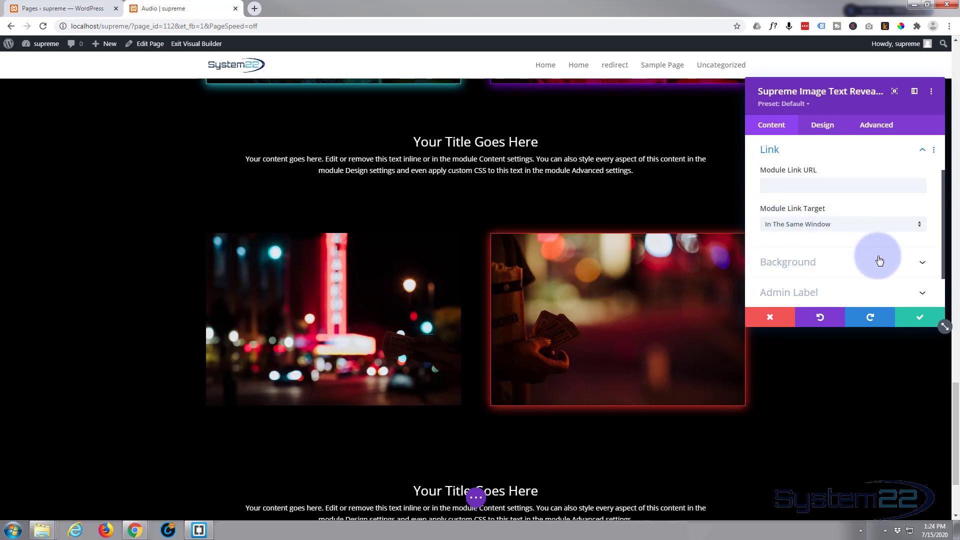
scroll(838, 235, "down", 2)
left_click(840, 232)
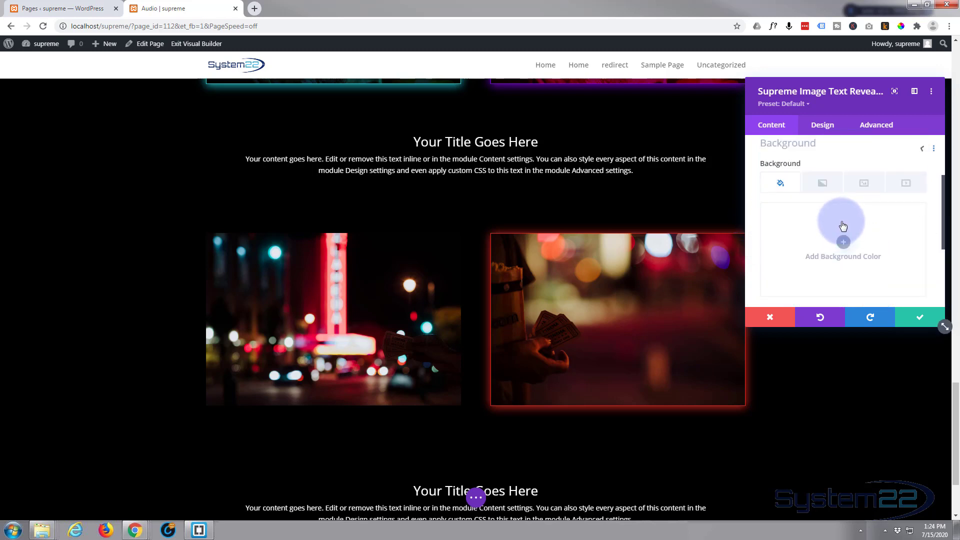
scroll(830, 274, "down", 2)
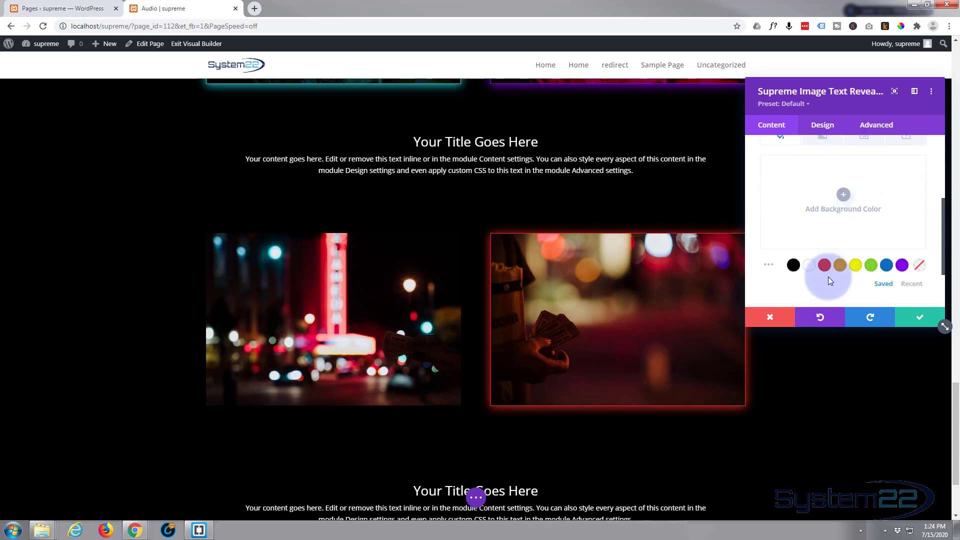
scroll(828, 270, "down", 3)
left_click(828, 254)
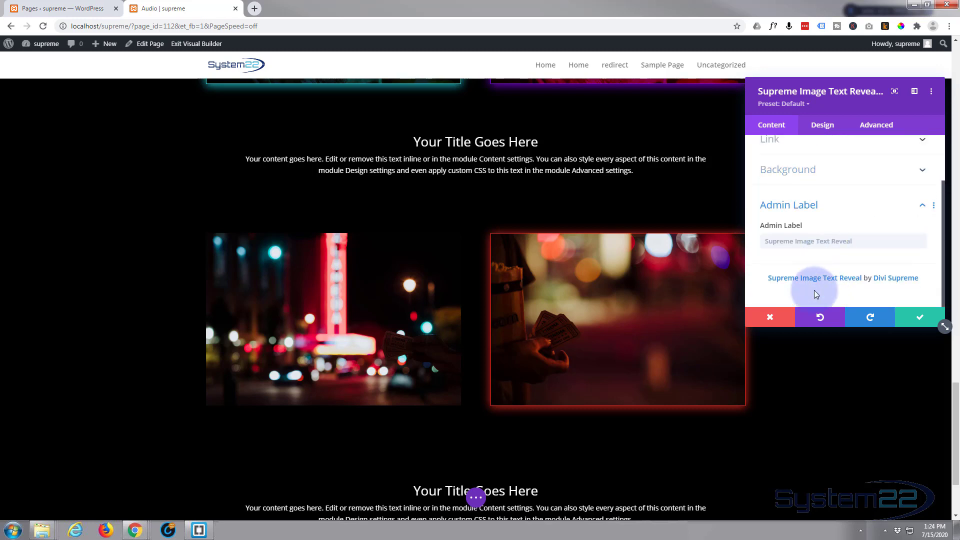
scroll(815, 294, "up", 2)
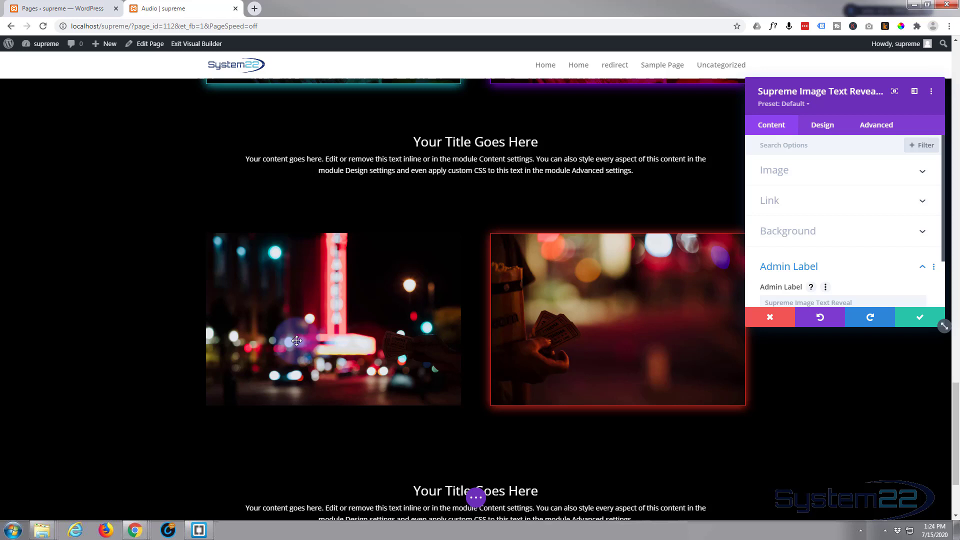
mouse_move(297, 342)
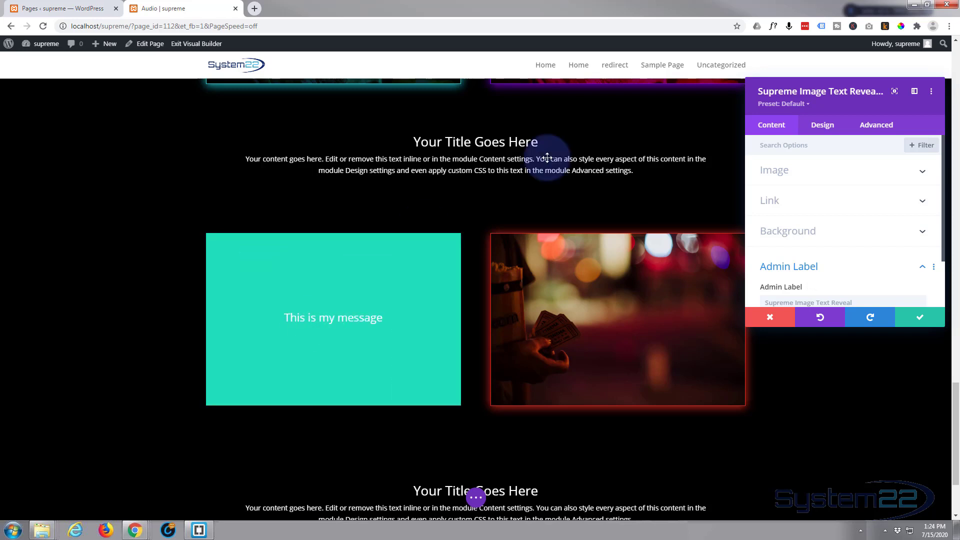
In the Design tab's Overlay settings, set Reveal Overlay Color to purple #8300e9.
left_click(829, 129)
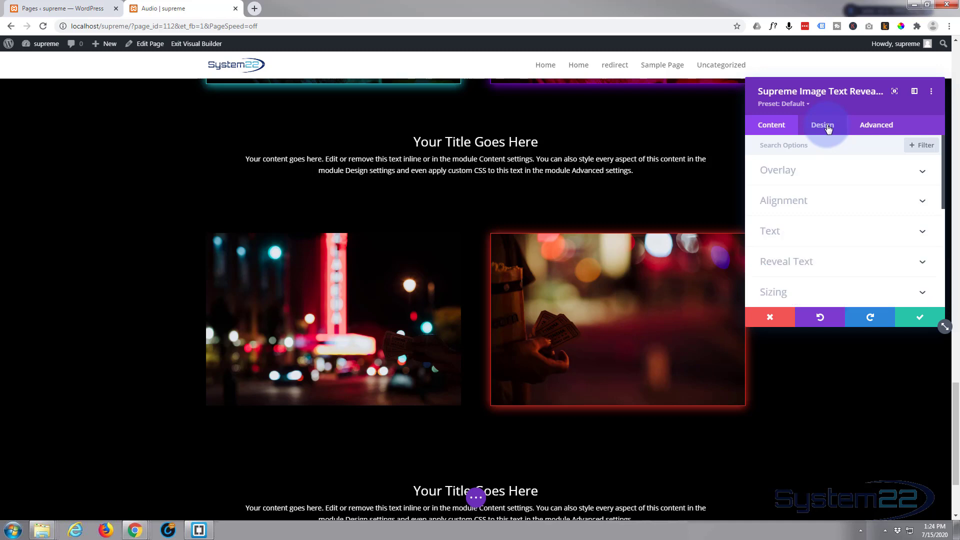
left_click(858, 173)
mouse_move(313, 288)
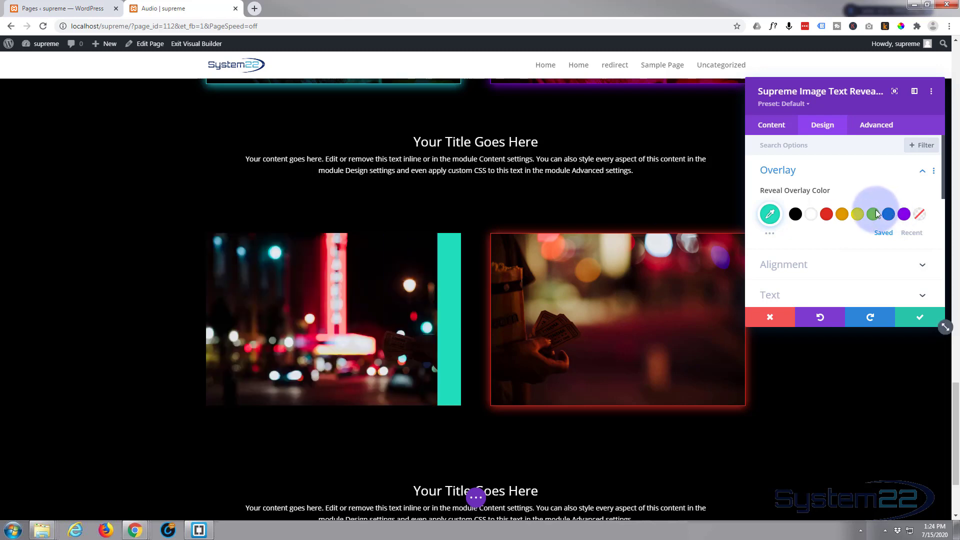
left_click(905, 214)
mouse_move(429, 290)
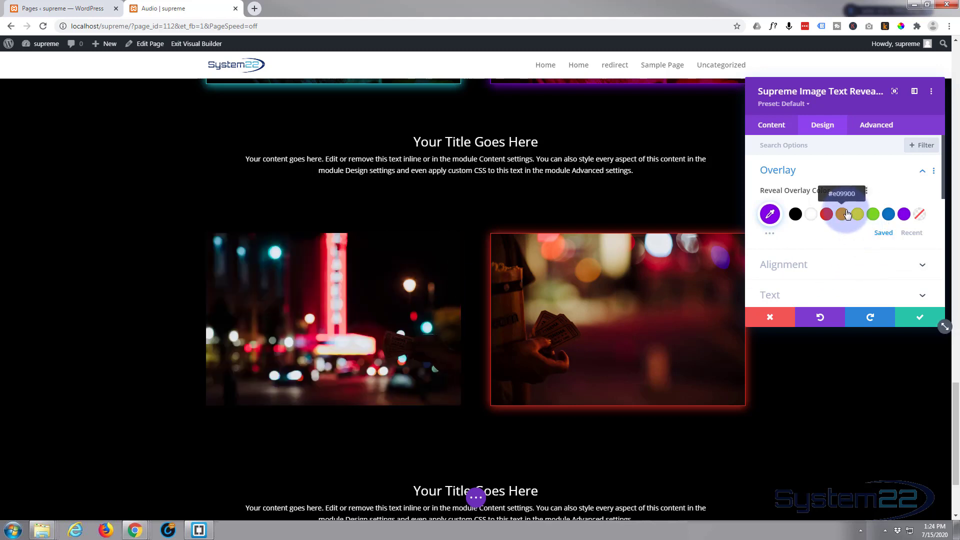
Try right Image Alignment, then set it back to left.
scroll(847, 214, "down", 1)
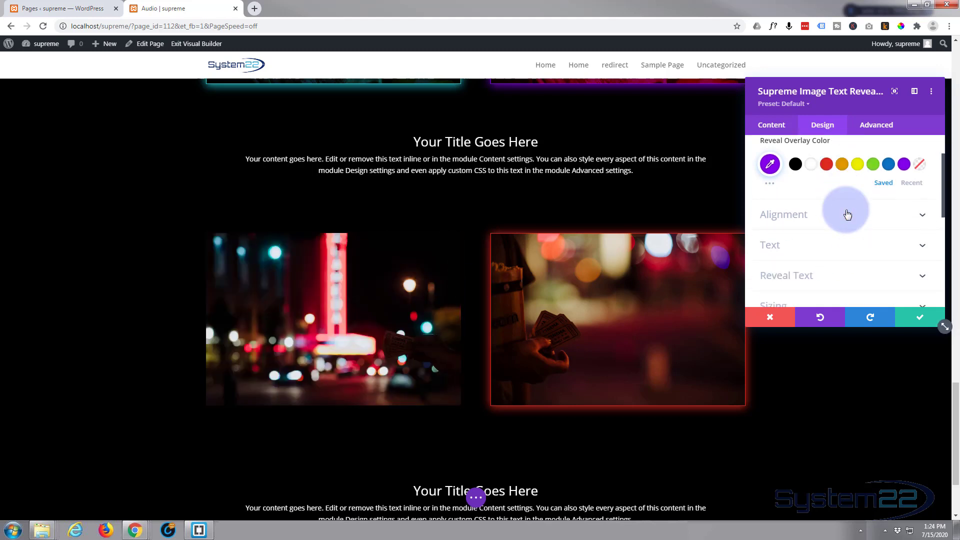
left_click(847, 215)
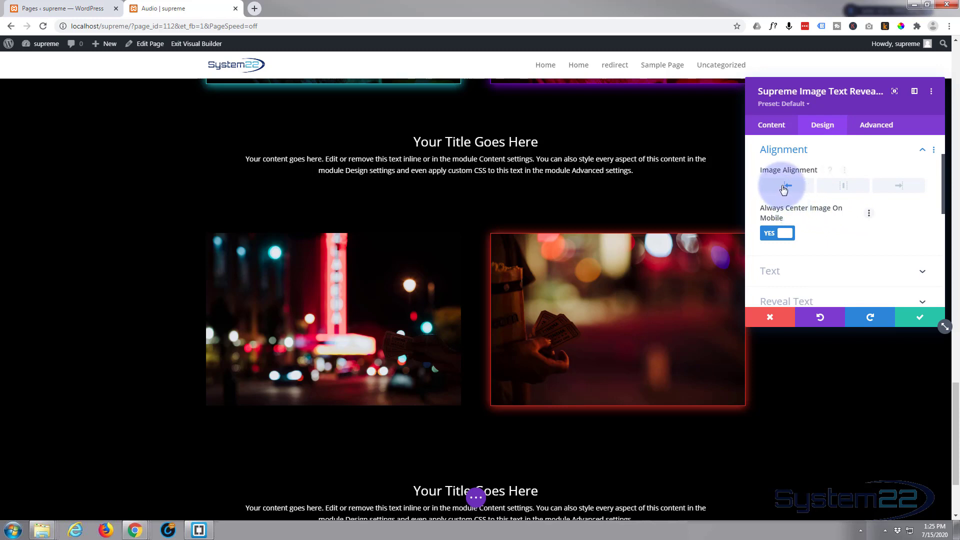
left_click(889, 188)
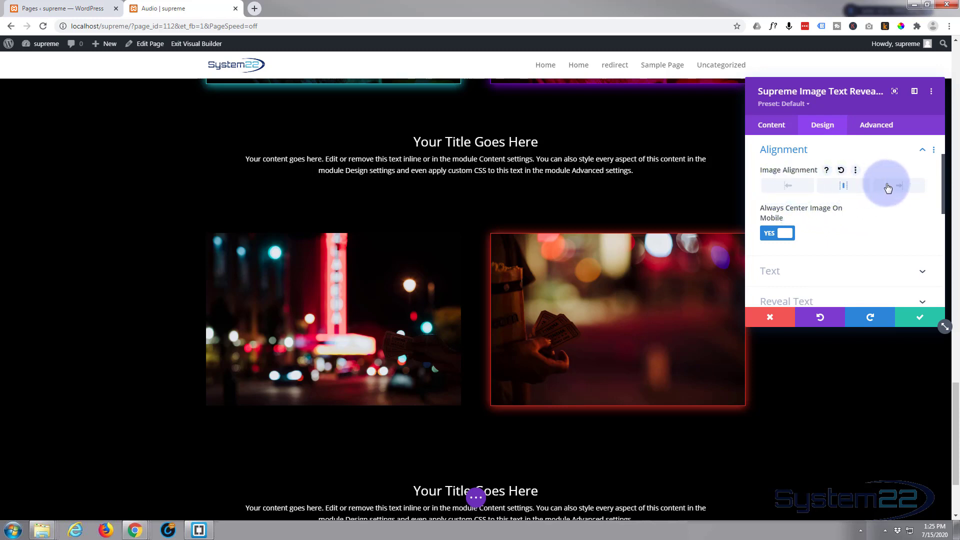
left_click(783, 190)
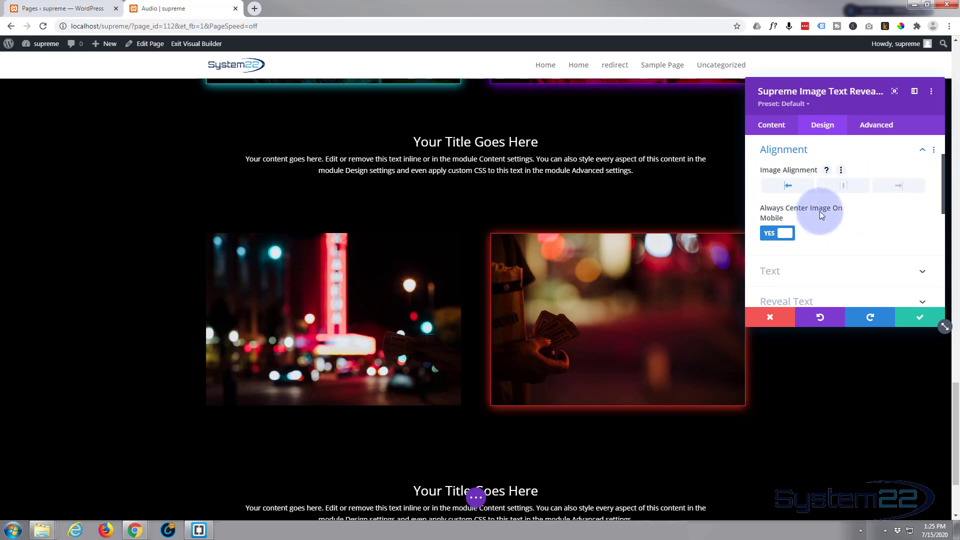
scroll(820, 211, "down", 2)
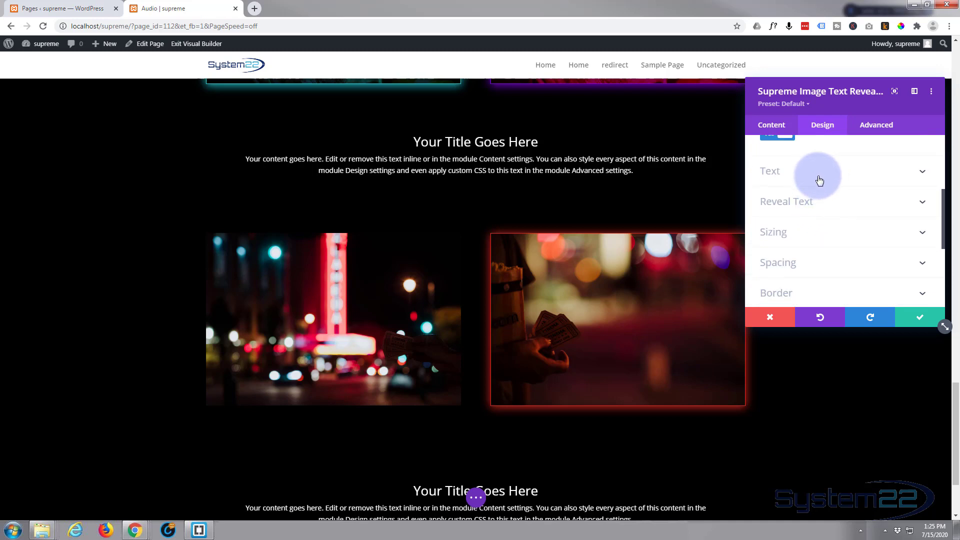
Make the reveal text Semi Bold, uppercase and centre-aligned.
left_click(826, 201)
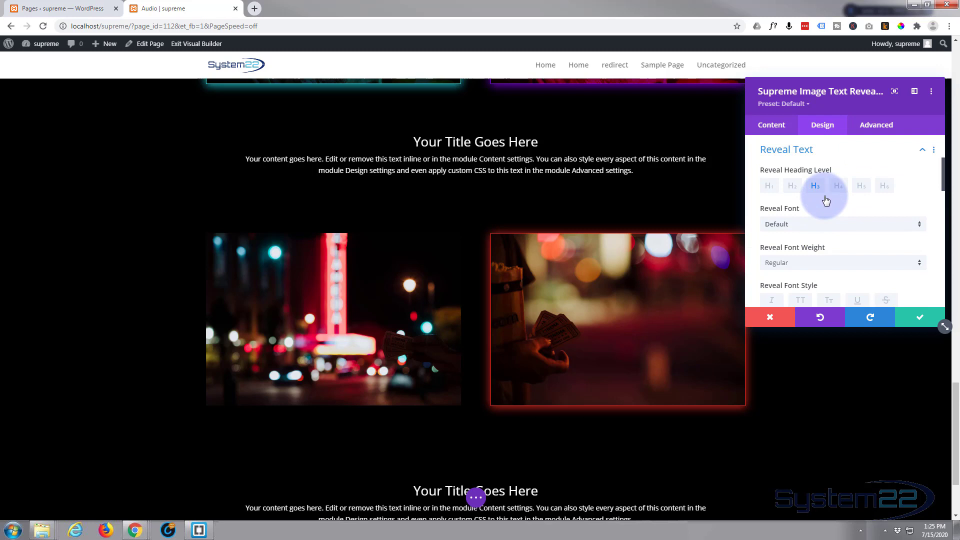
scroll(824, 195, "down", 1)
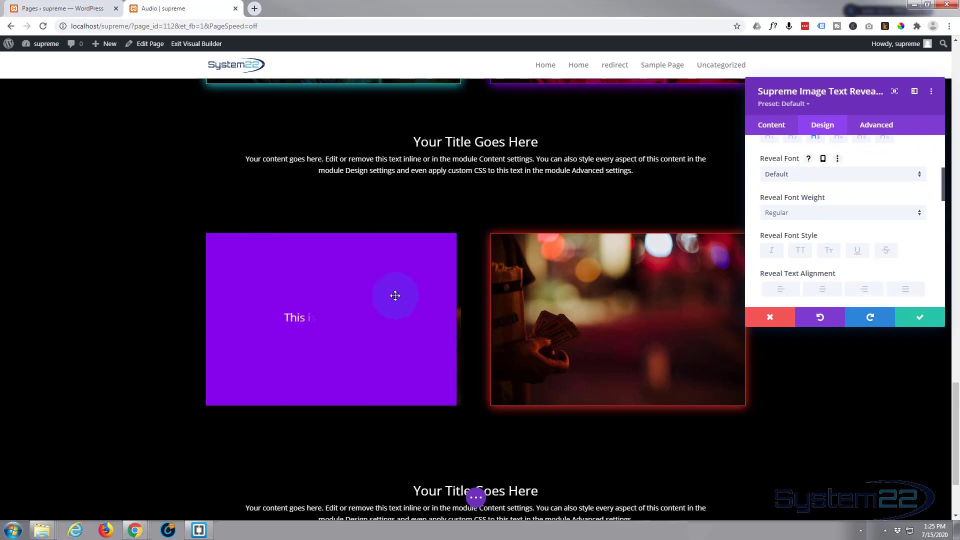
left_click(804, 213)
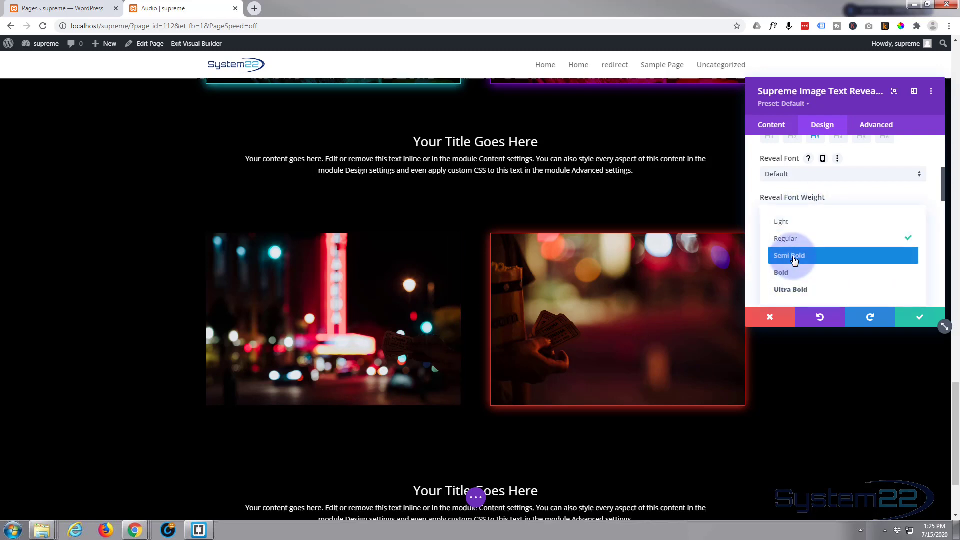
left_click(795, 260)
mouse_move(310, 291)
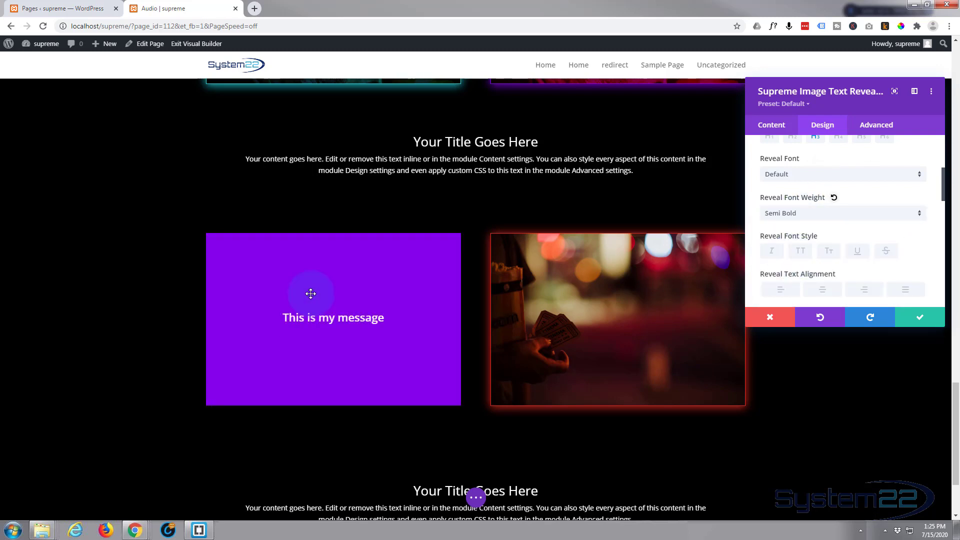
left_click(806, 249)
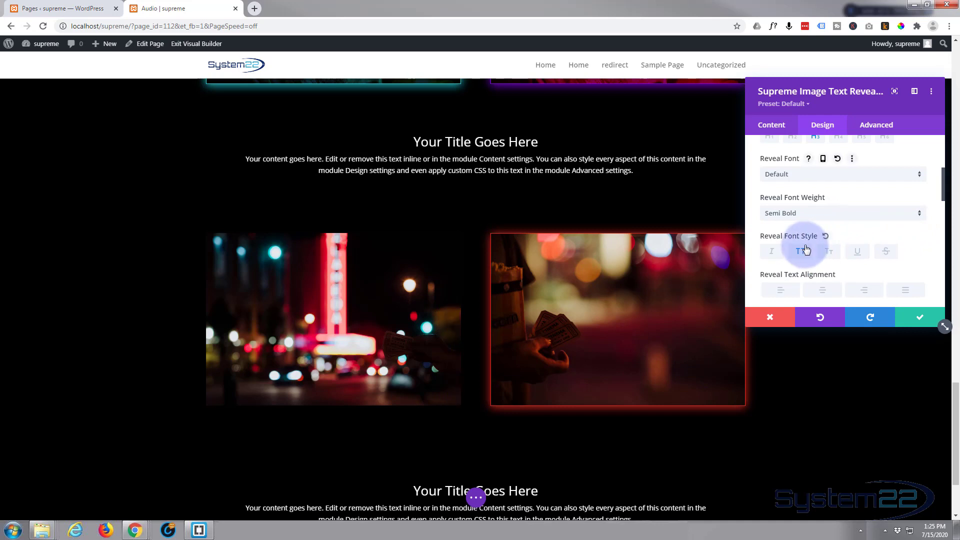
mouse_move(373, 313)
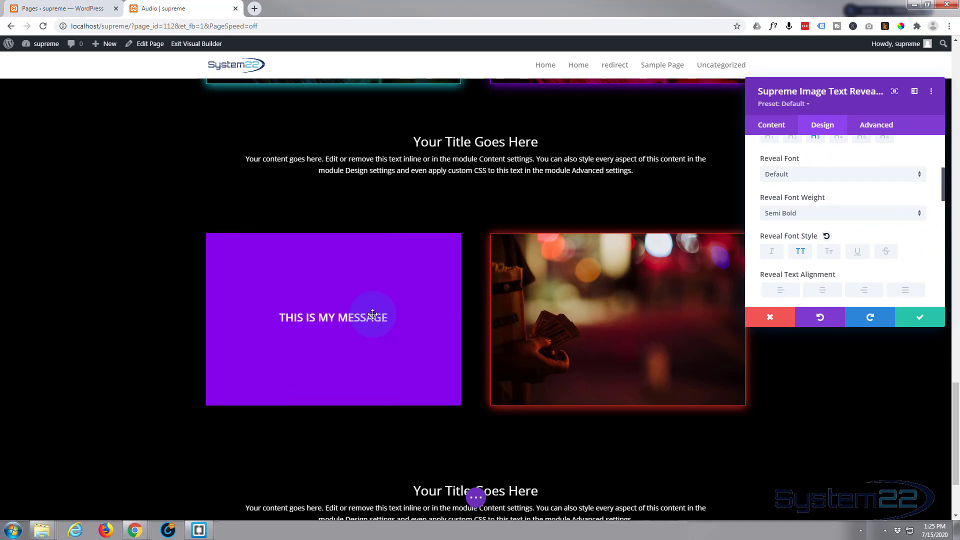
left_click(822, 290)
Colour the reveal text yellow and set its size to 36px.
scroll(810, 270, "down", 2)
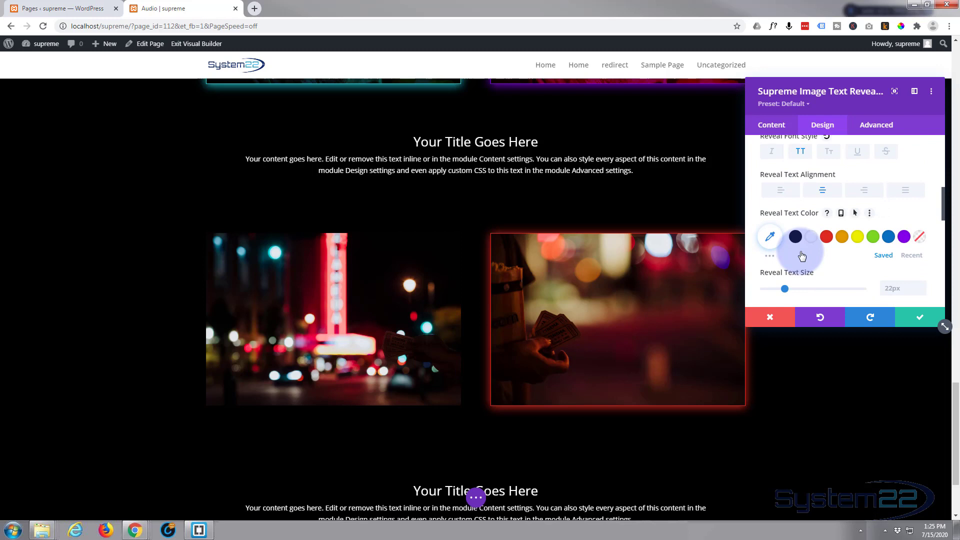
left_click(858, 236)
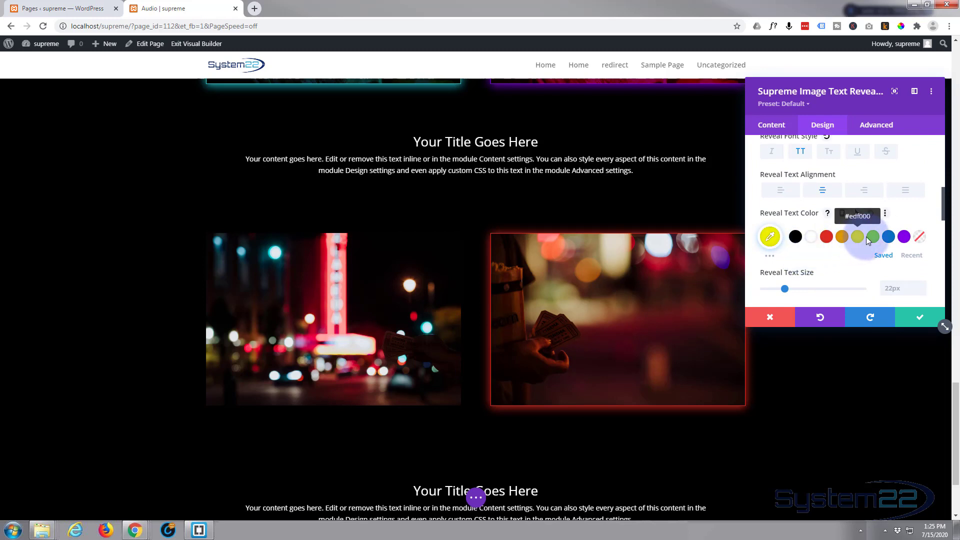
mouse_move(413, 309)
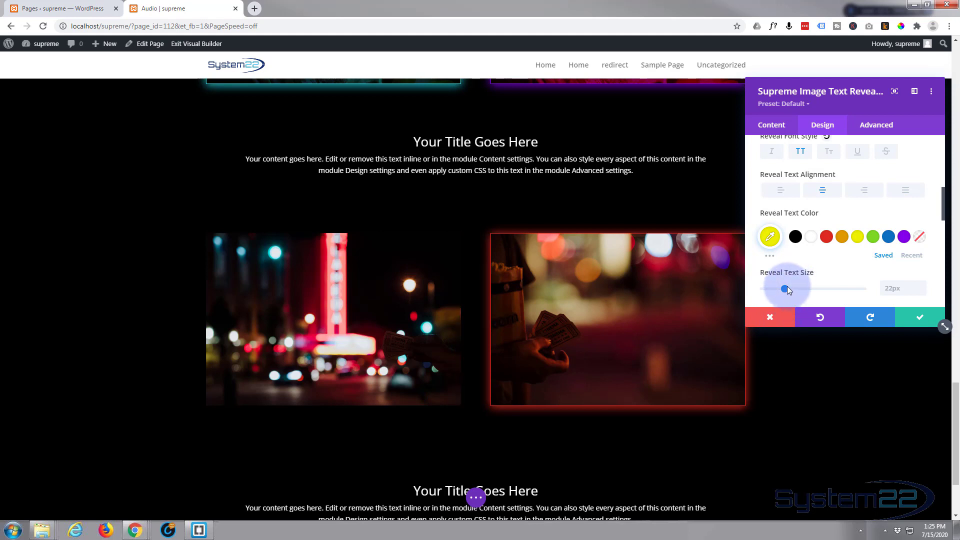
left_click_drag(785, 288, 803, 287)
mouse_move(429, 298)
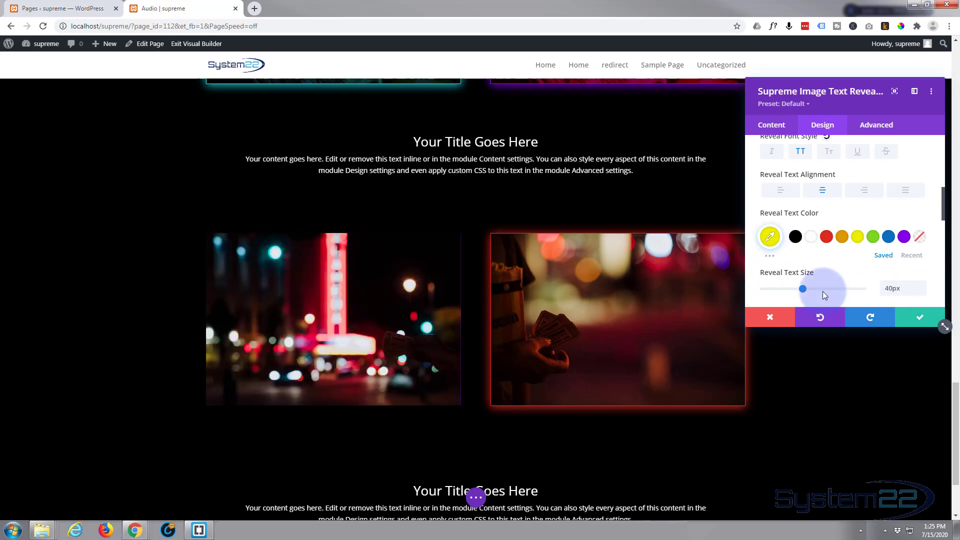
left_click(802, 289)
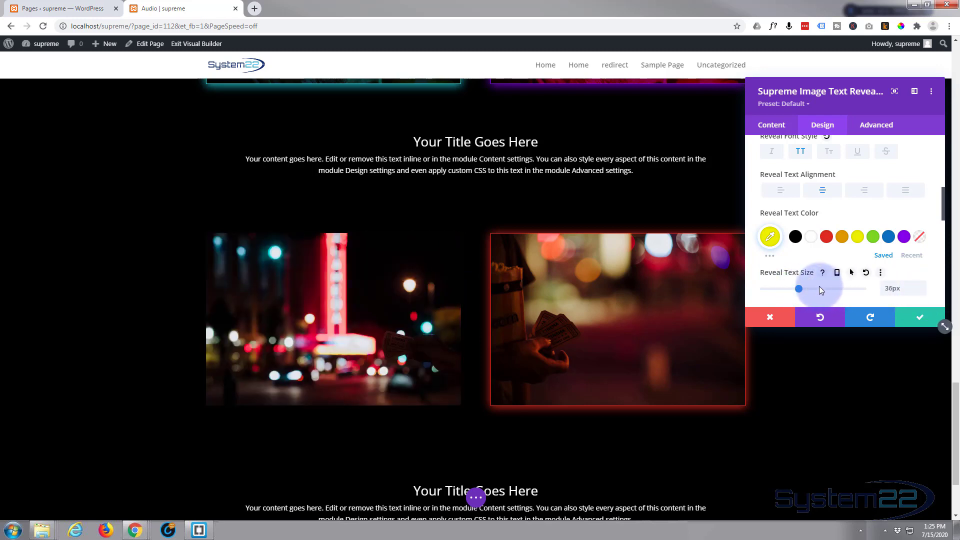
Change the reveal text colour to cyan from the full swatch palette.
scroll(823, 286, "down", 1)
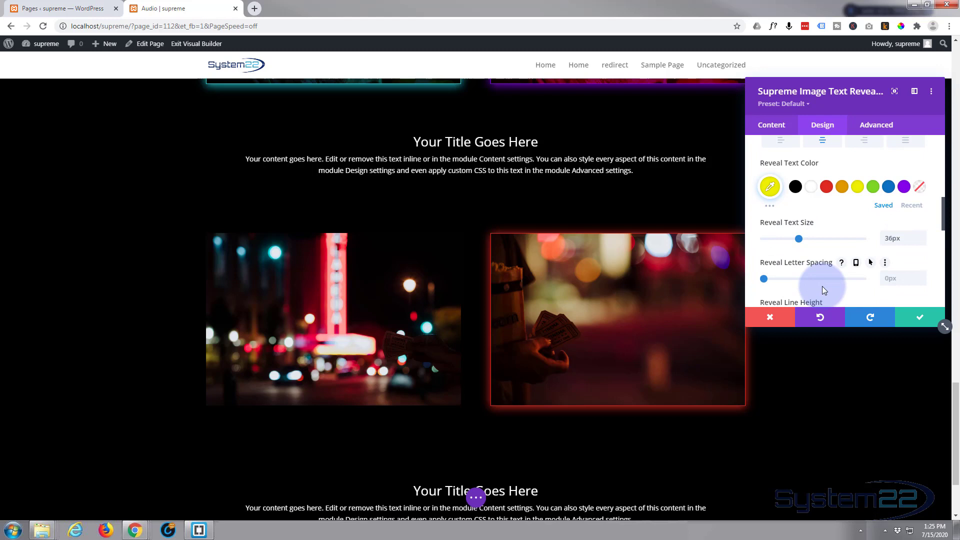
left_click(770, 186)
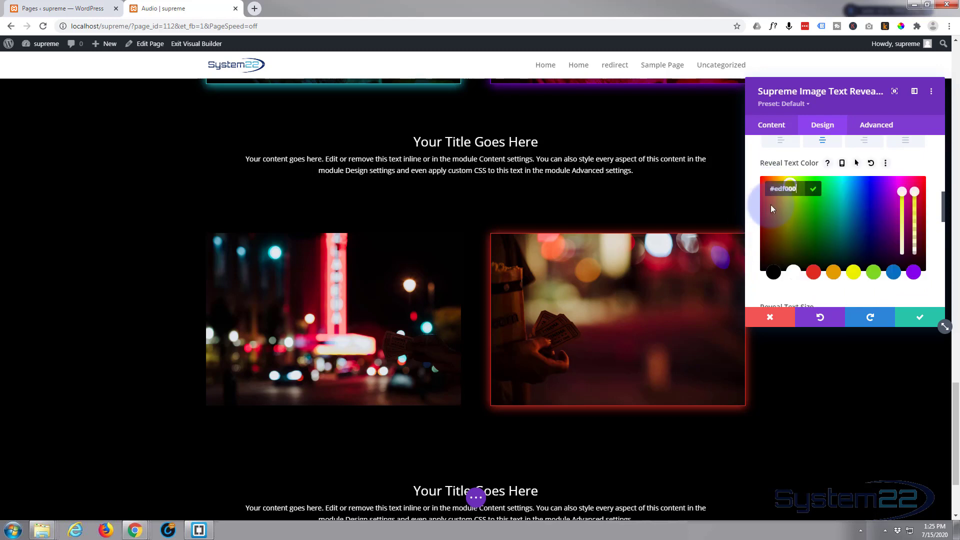
scroll(786, 269, "down", 1)
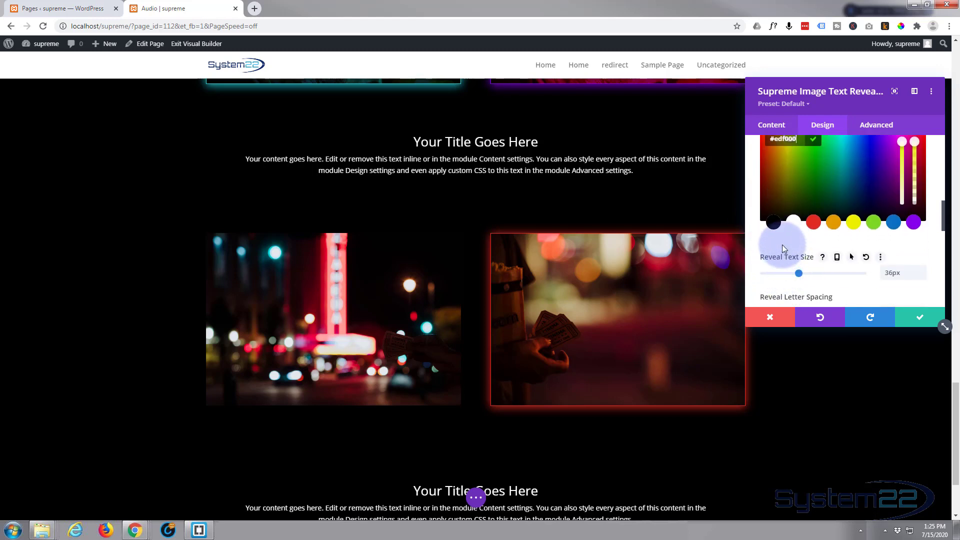
scroll(774, 236, "down", 2)
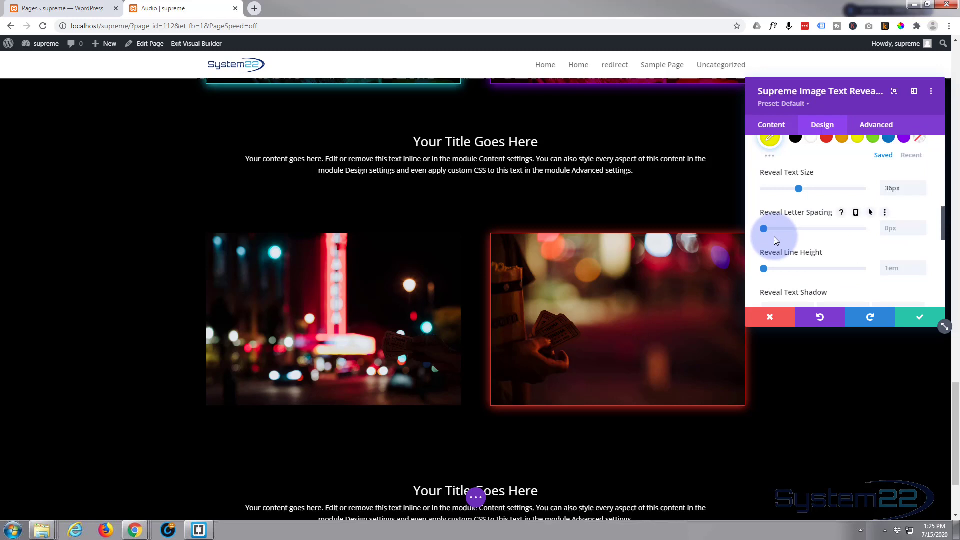
left_click(771, 157)
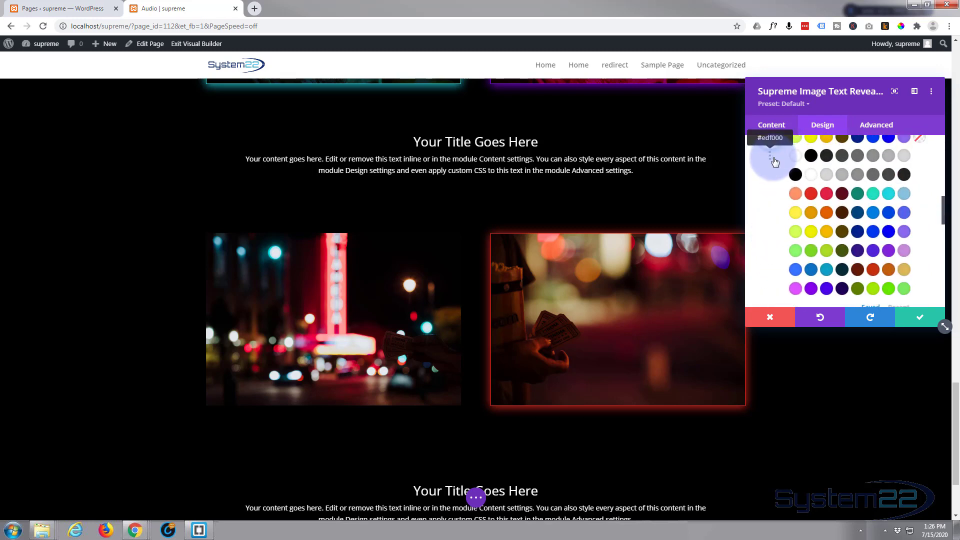
left_click(886, 194)
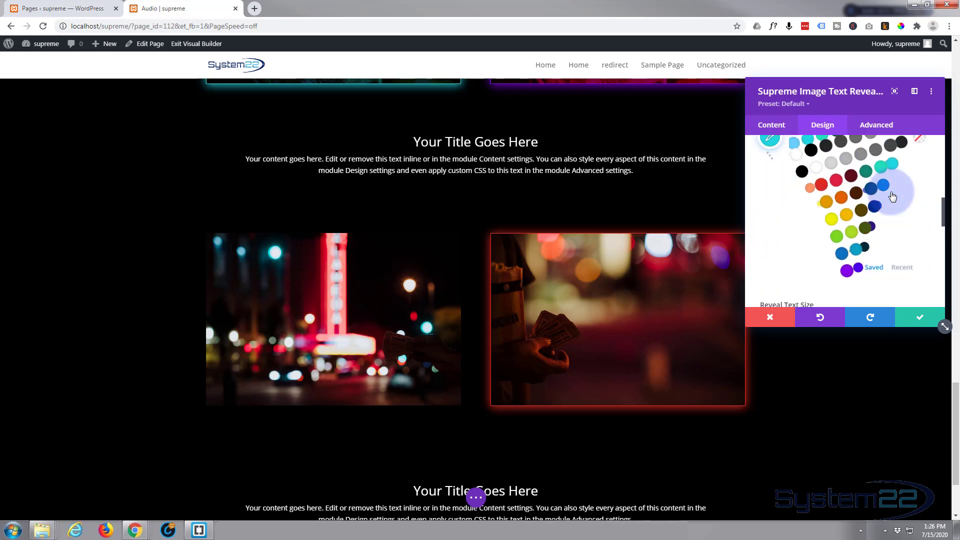
mouse_move(367, 308)
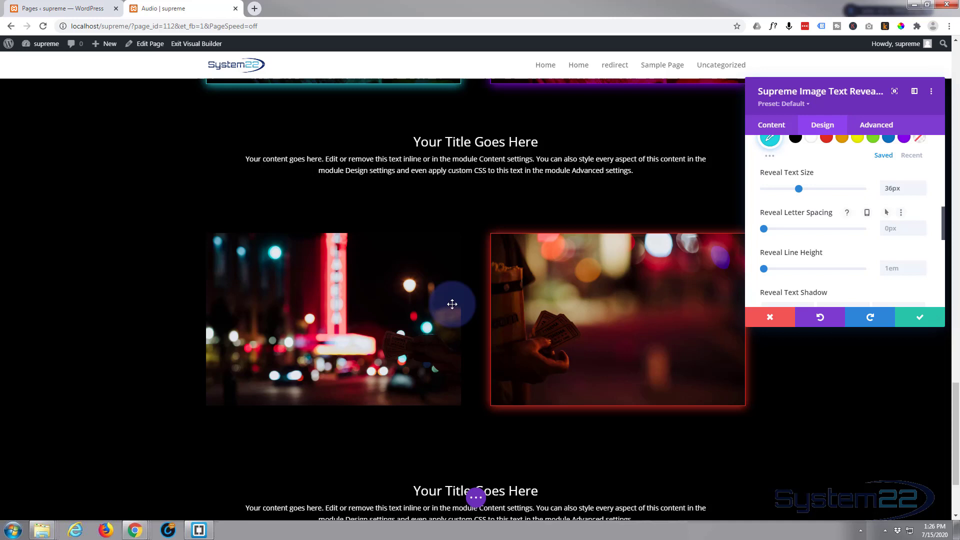
Apply the second Reveal Text Shadow preset (0em horizontal, 0.1em vertical offset).
mouse_move(440, 307)
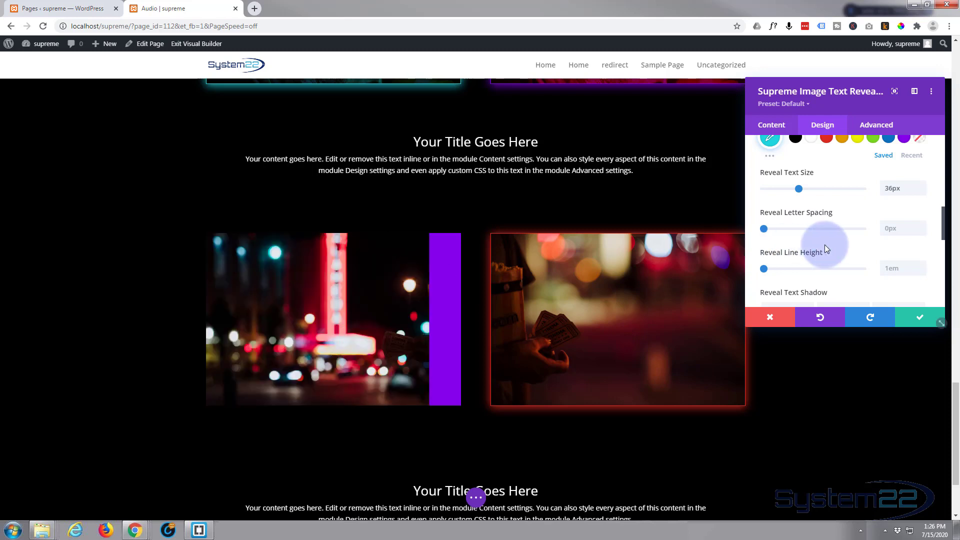
scroll(847, 254, "down", 2)
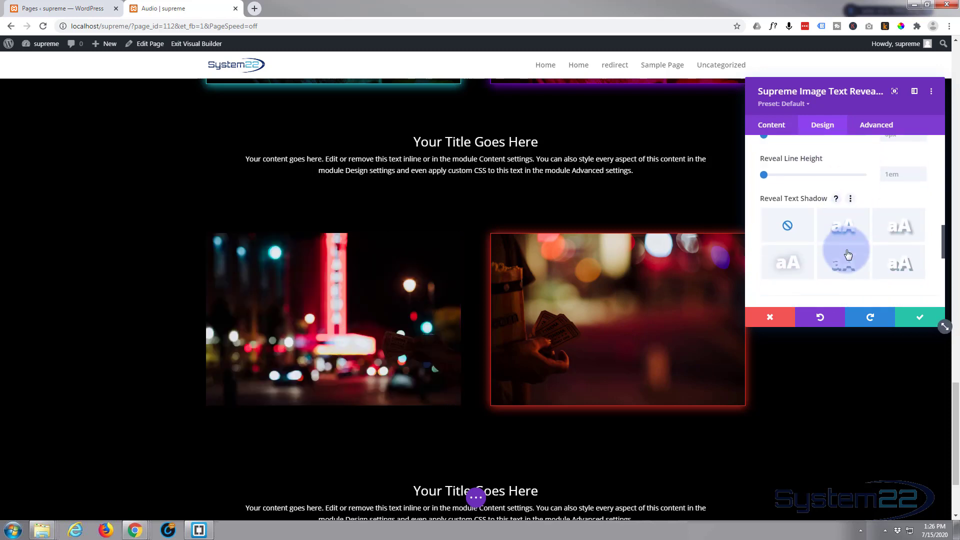
left_click(851, 230)
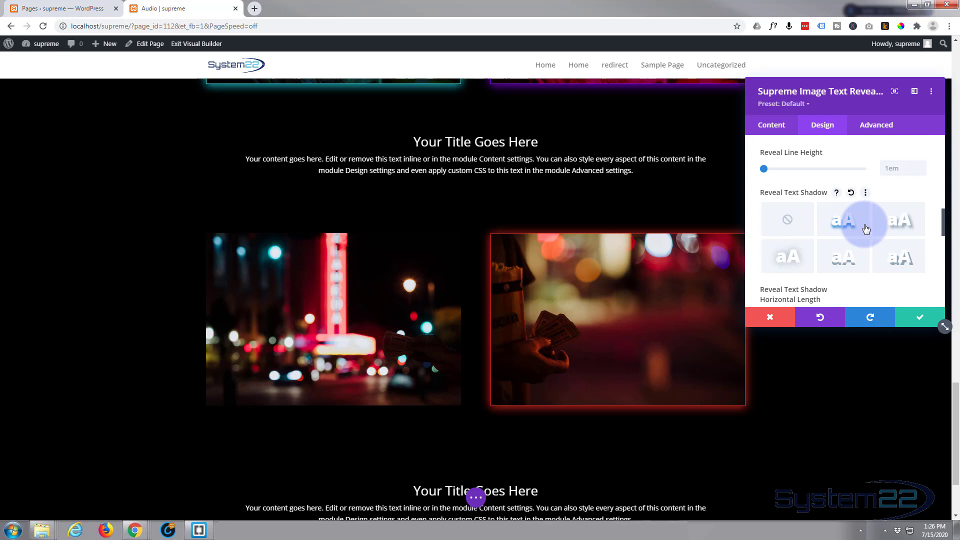
mouse_move(380, 341)
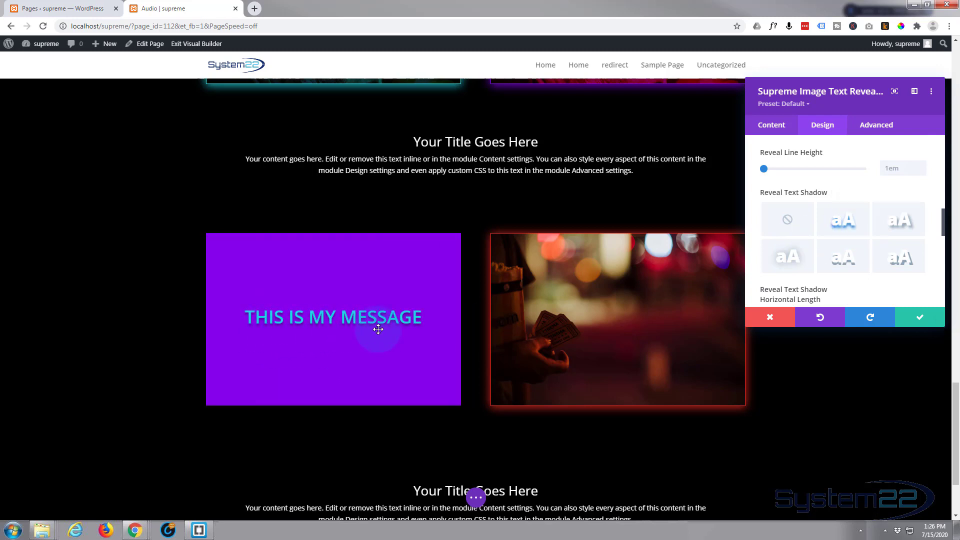
scroll(829, 252, "down", 2)
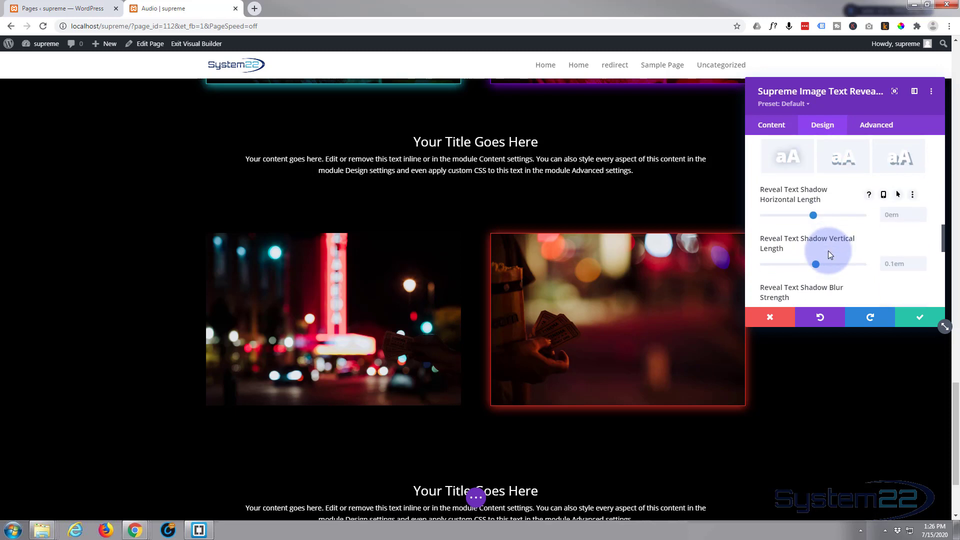
scroll(828, 254, "down", 5)
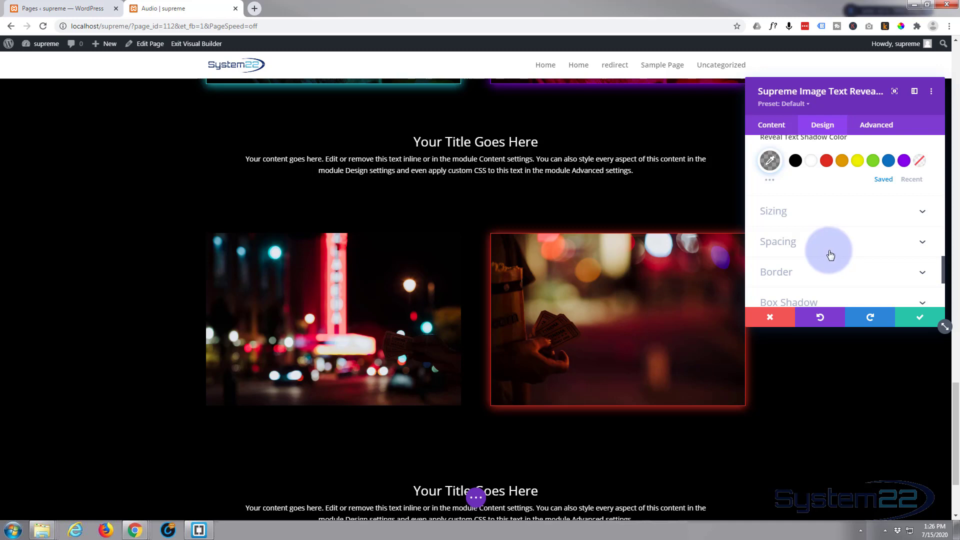
scroll(829, 254, "down", 2)
scroll(829, 253, "up", 1)
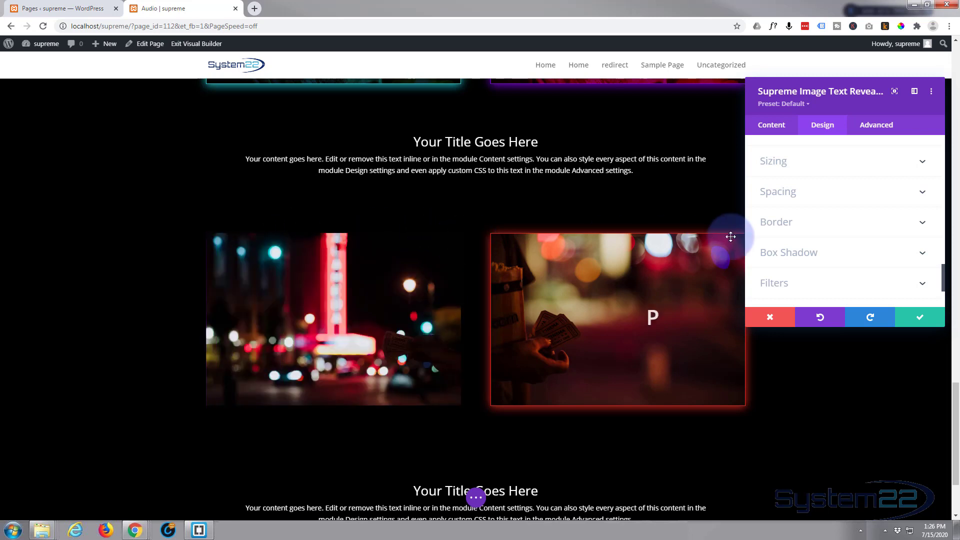
Give the reveal module a 1px purple border.
left_click(842, 228)
scroll(843, 228, "up", 2)
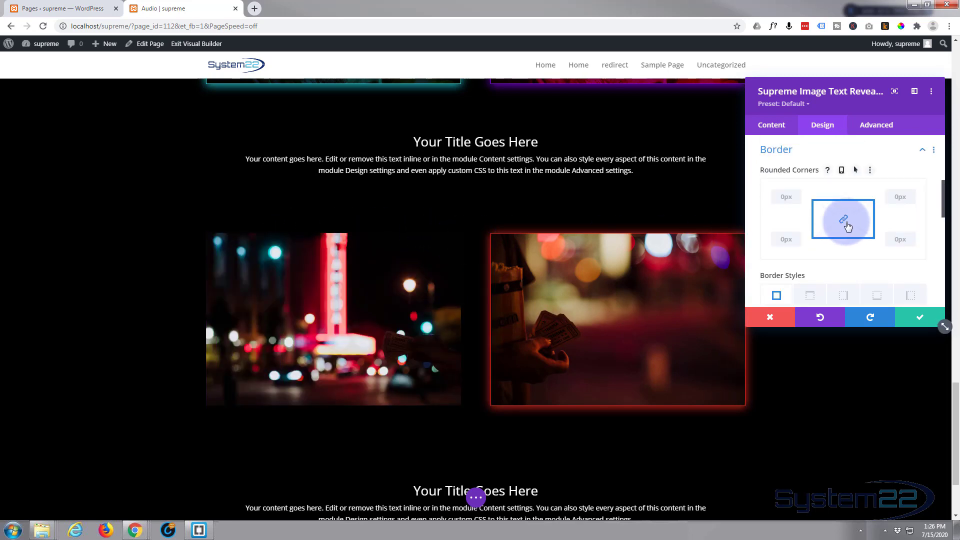
scroll(849, 221, "down", 1)
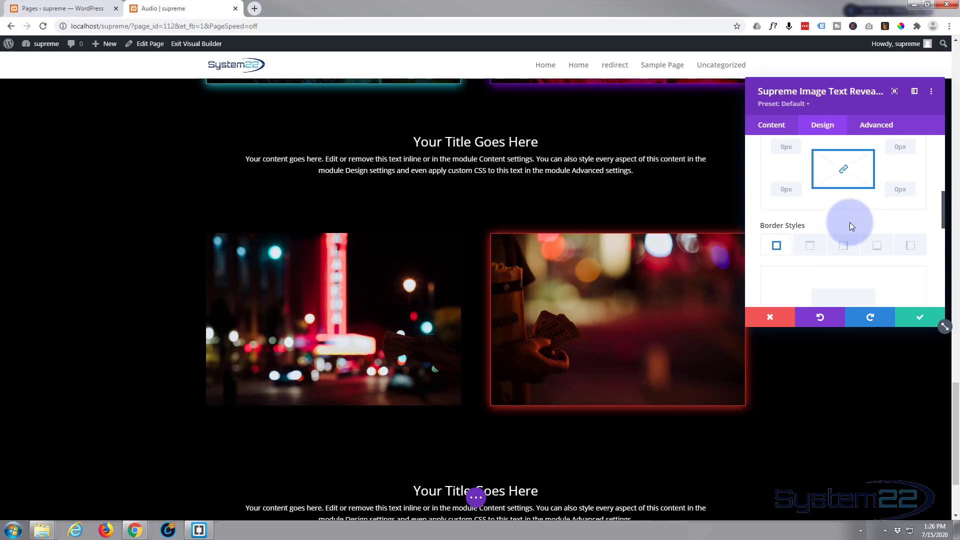
scroll(850, 222, "down", 1)
scroll(792, 224, "down", 2)
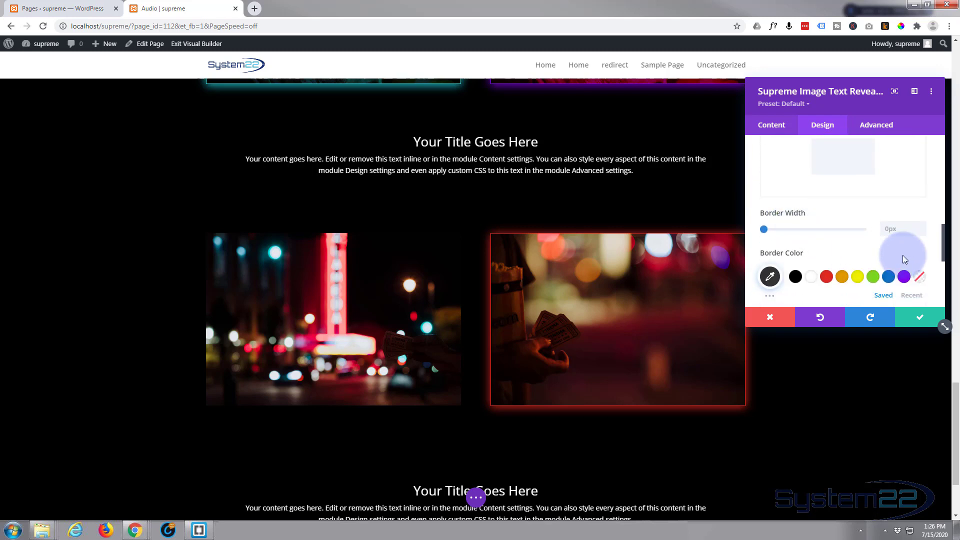
left_click(923, 228)
type("1")
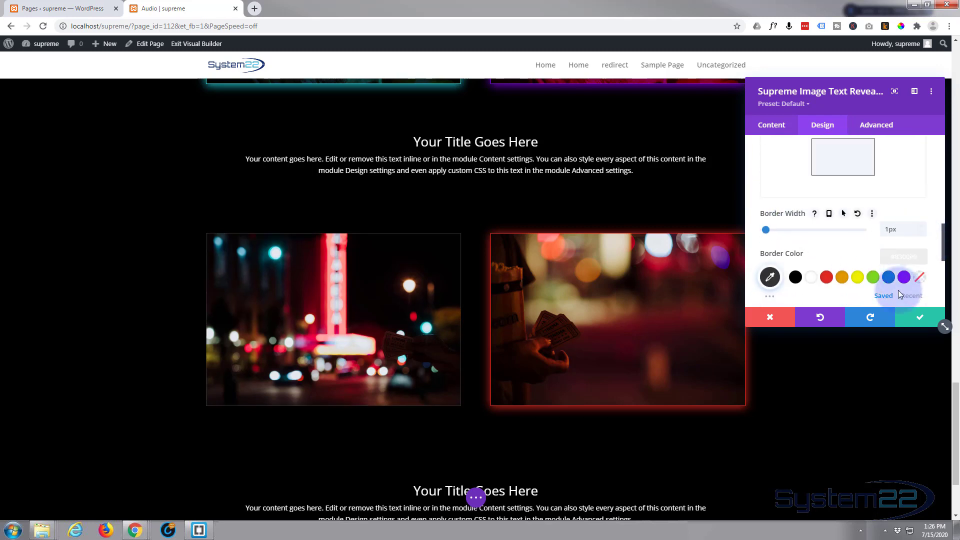
left_click(904, 278)
left_click(904, 278)
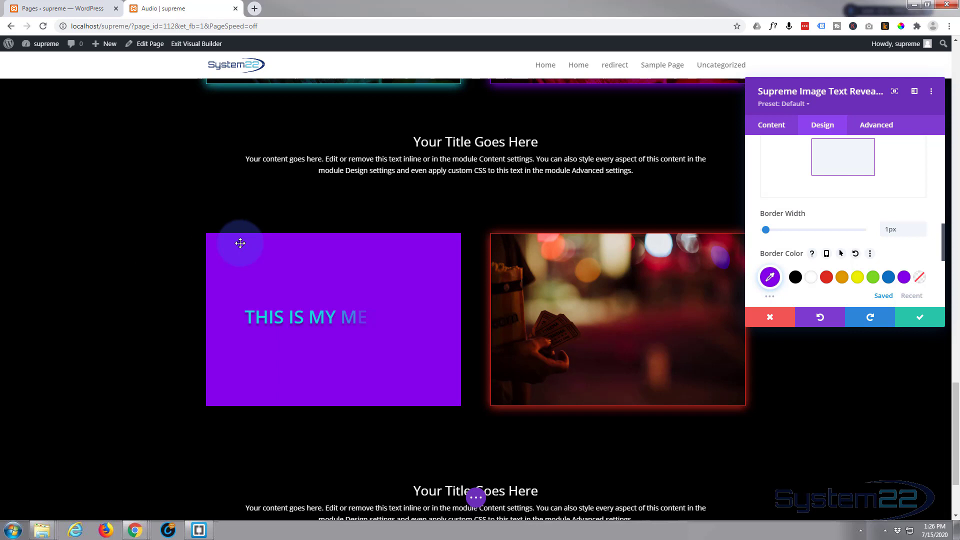
Expand the module's Box Shadow settings.
scroll(848, 261, "down", 2)
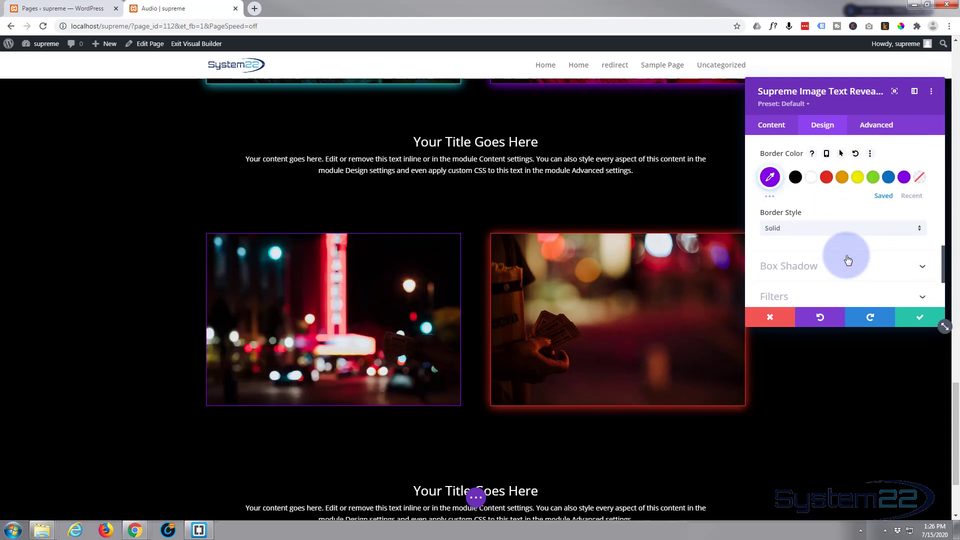
scroll(848, 261, "down", 2)
left_click(885, 225)
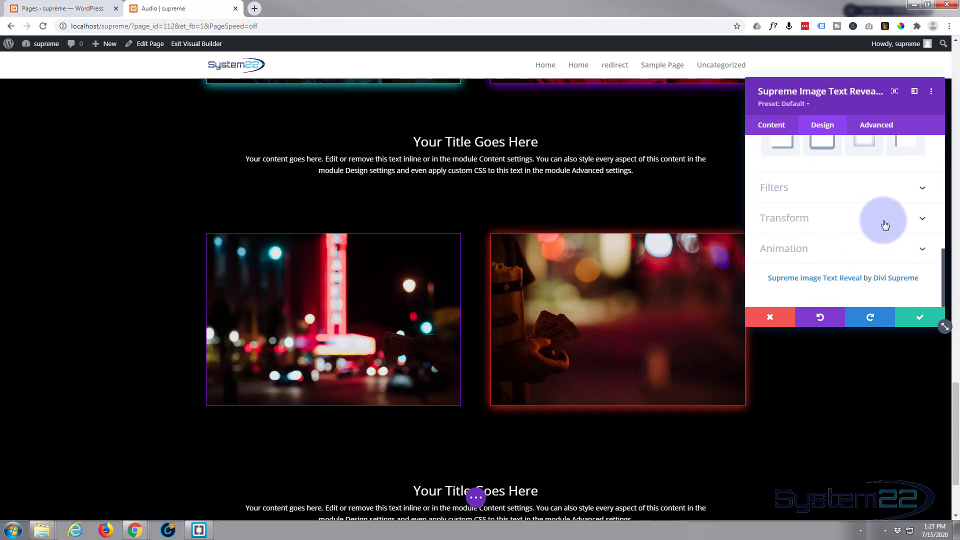
Apply the all-around Box Shadow preset with a purple shadow colour and 18px blur.
left_click(820, 198)
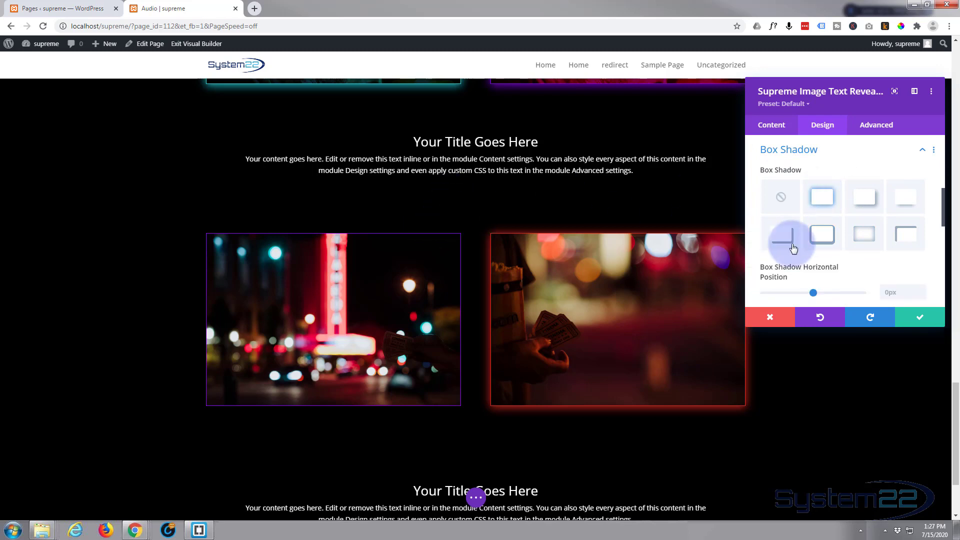
scroll(805, 261, "down", 2)
scroll(805, 264, "down", 3)
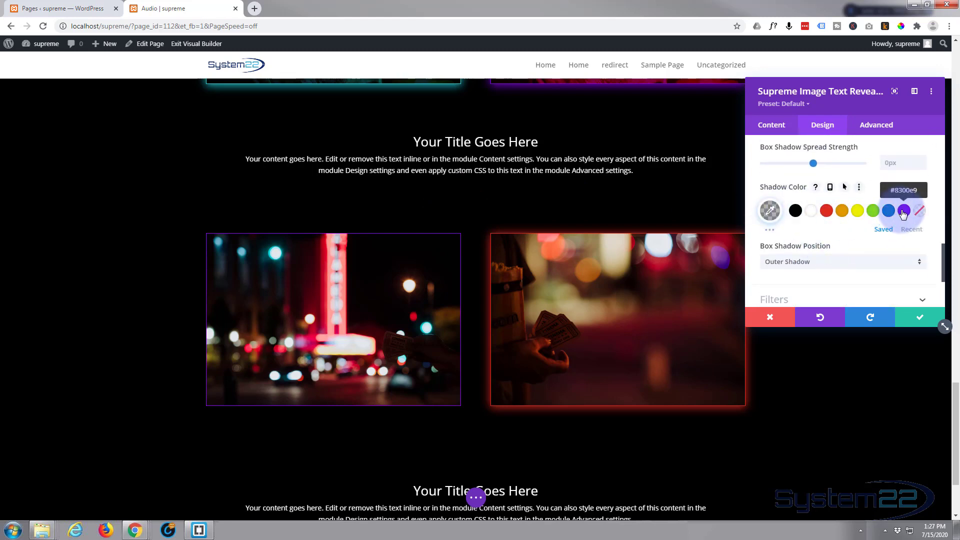
left_click(904, 211)
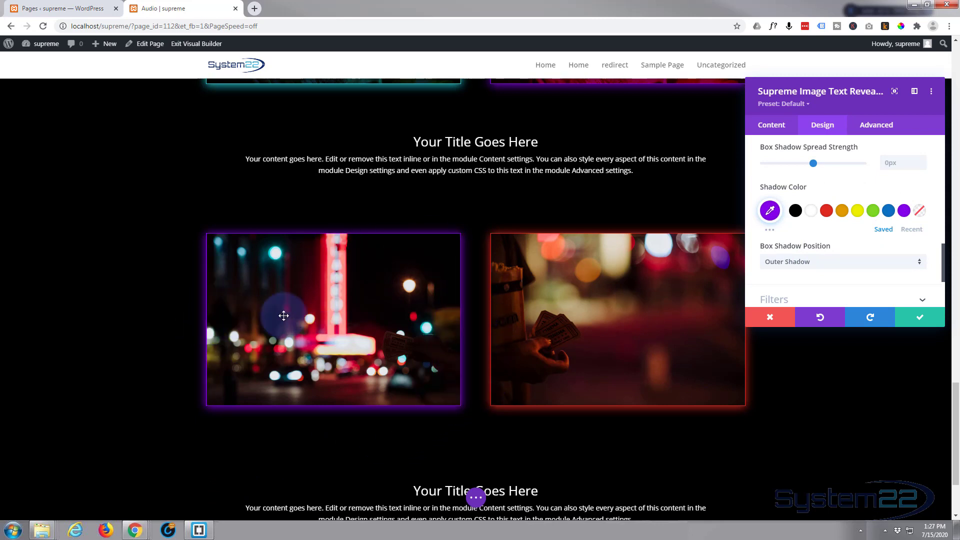
mouse_move(294, 315)
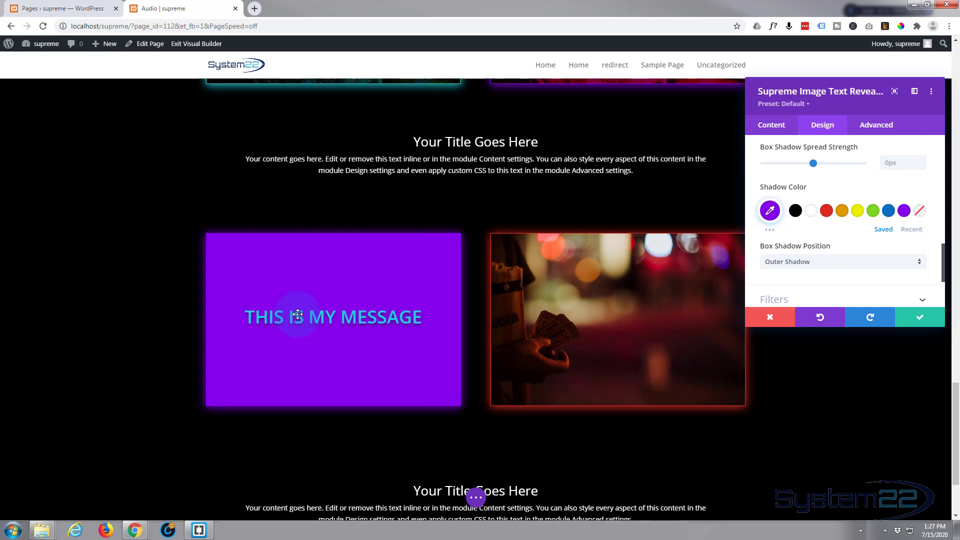
scroll(847, 275, "down", 1)
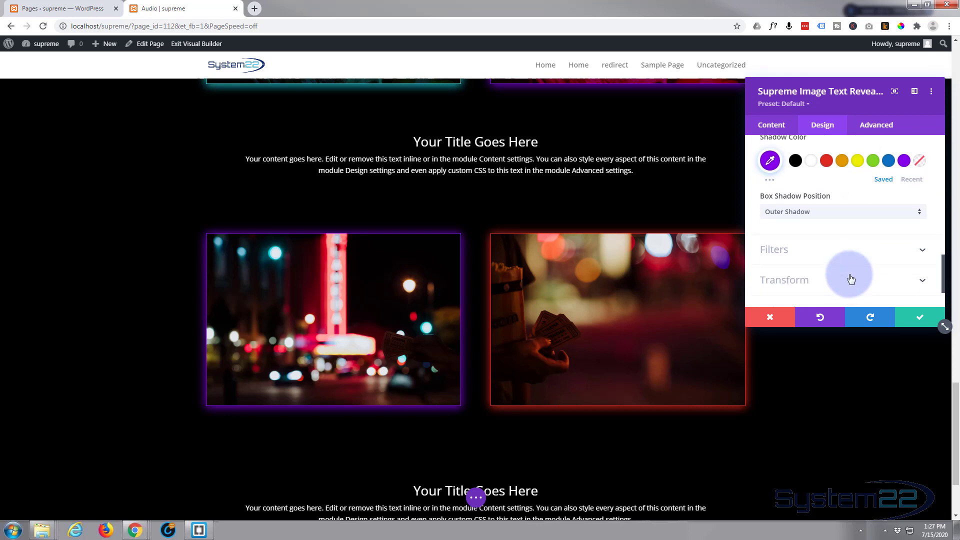
Expand the Animation settings and preview the rubberBand animation.
scroll(845, 270, "down", 2)
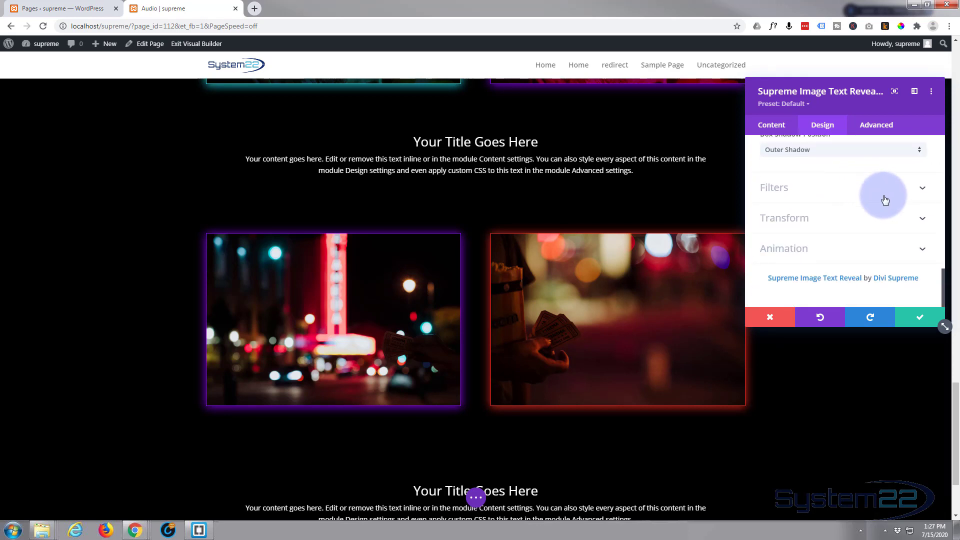
left_click(860, 258)
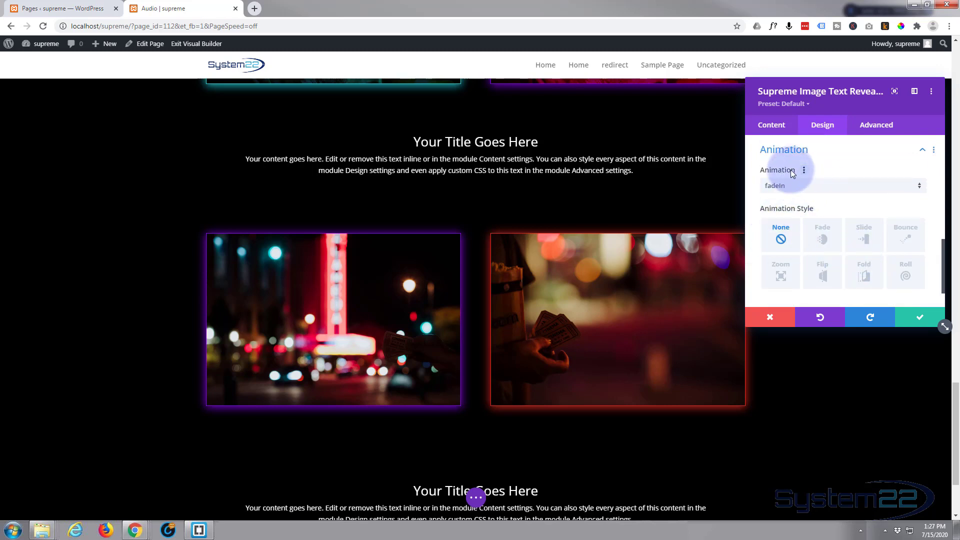
mouse_move(407, 313)
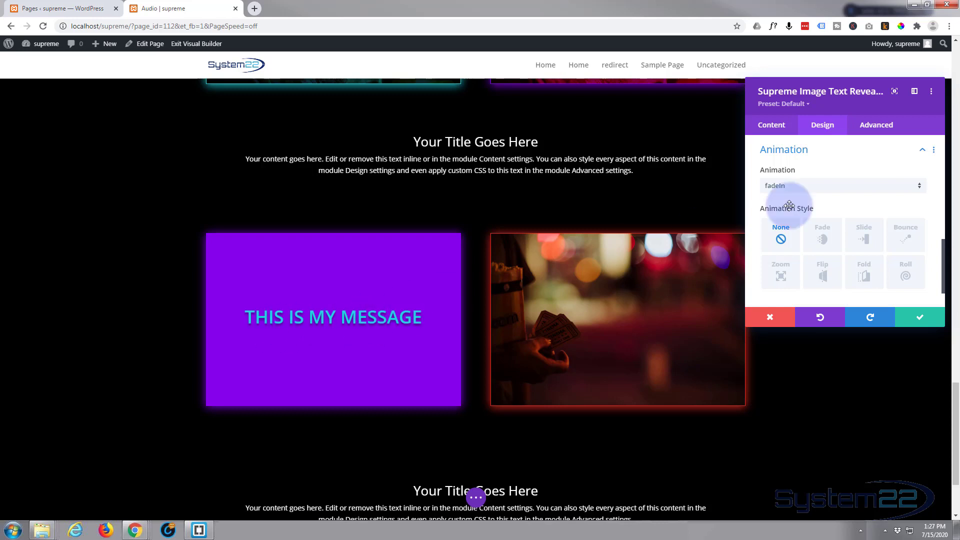
left_click(857, 186)
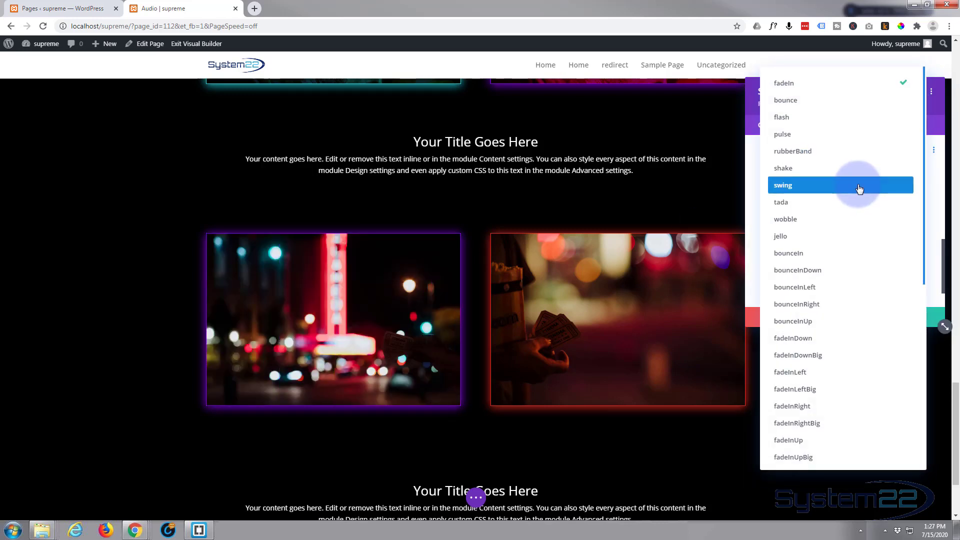
left_click(850, 158)
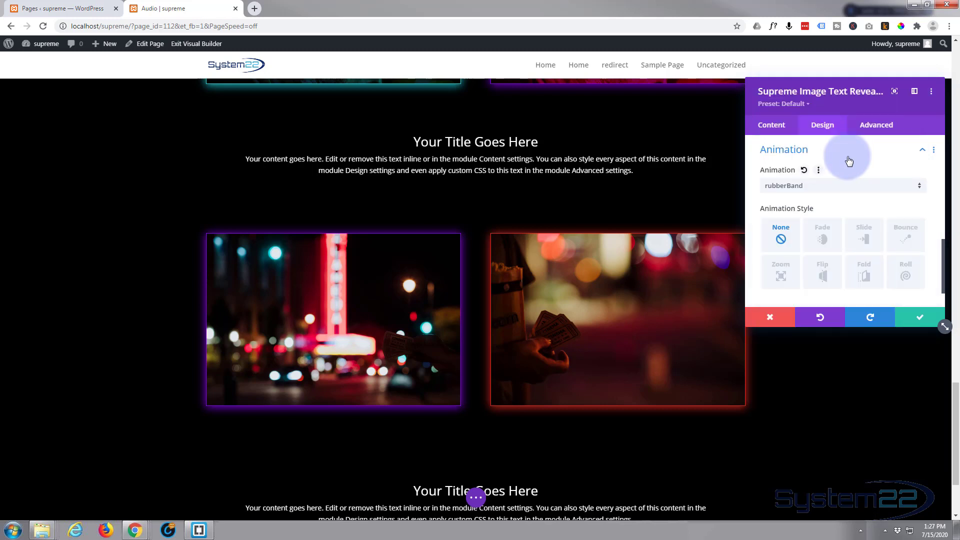
mouse_move(269, 340)
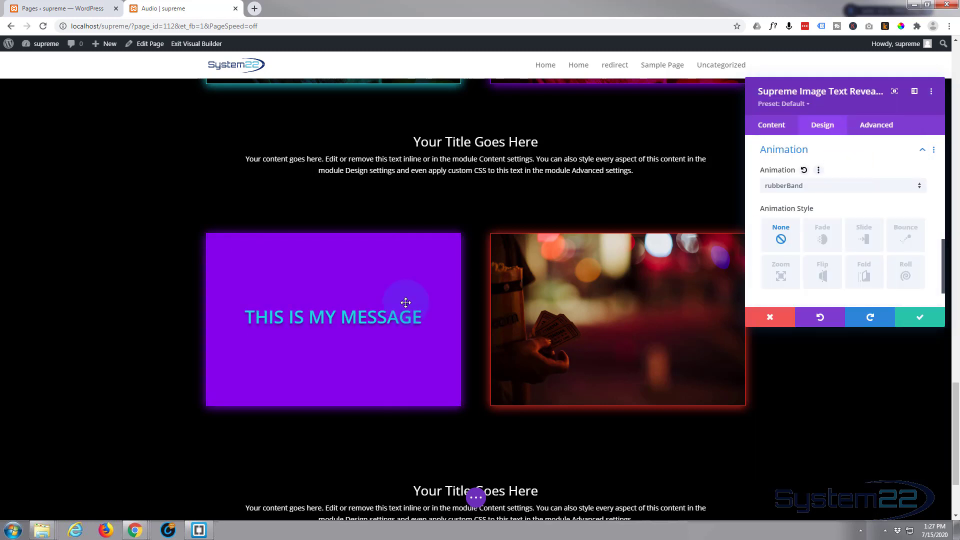
Try bounceInLeft, then settle on fadeInDownBig as the reveal animation.
left_click(836, 184)
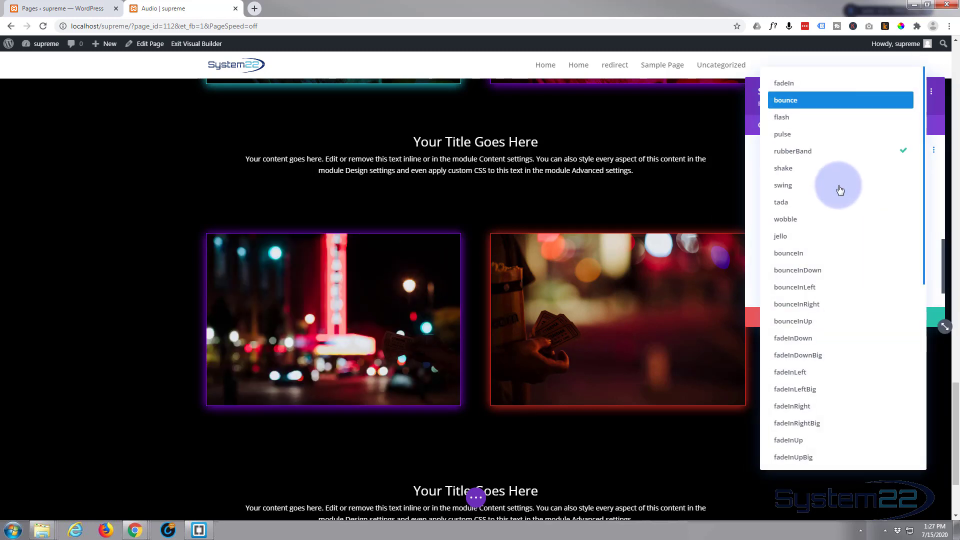
left_click(826, 289)
mouse_move(355, 322)
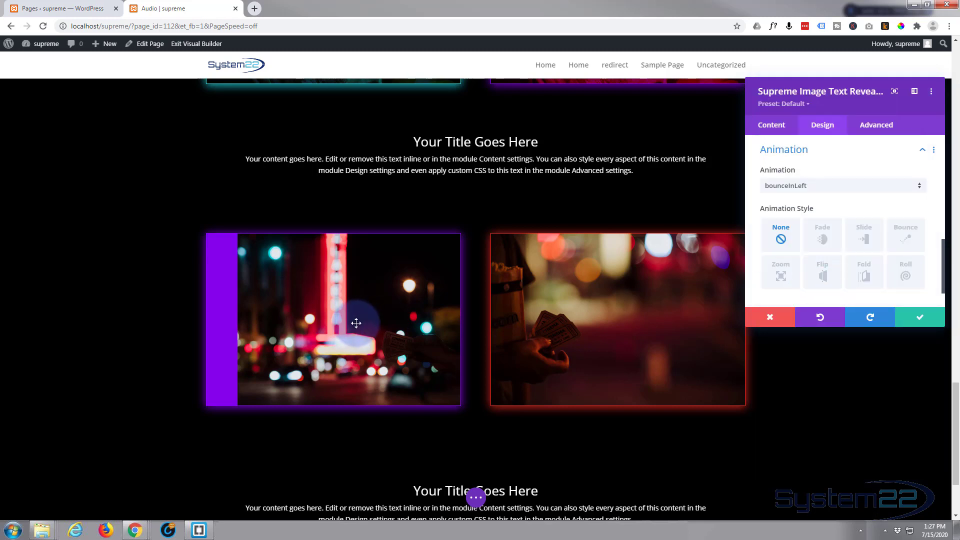
left_click(869, 186)
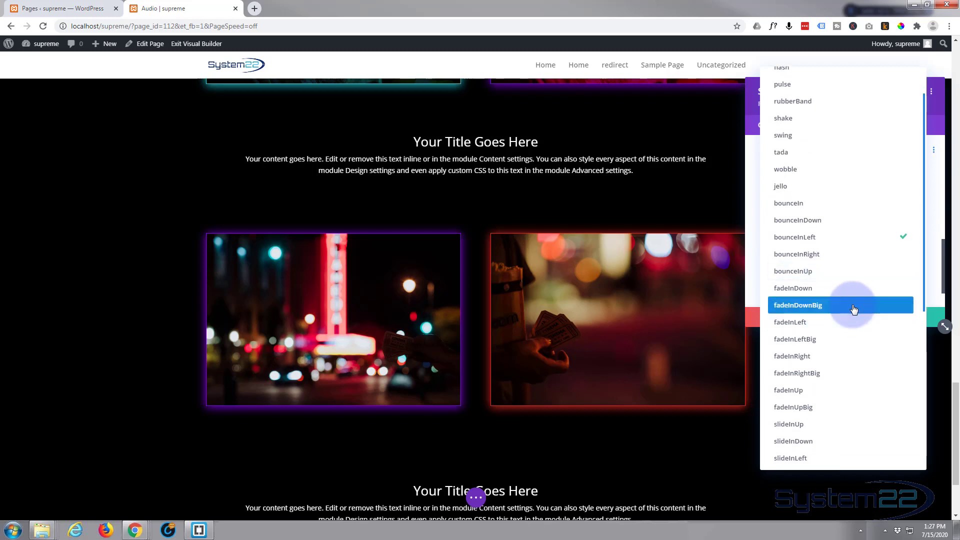
left_click(853, 306)
mouse_move(378, 309)
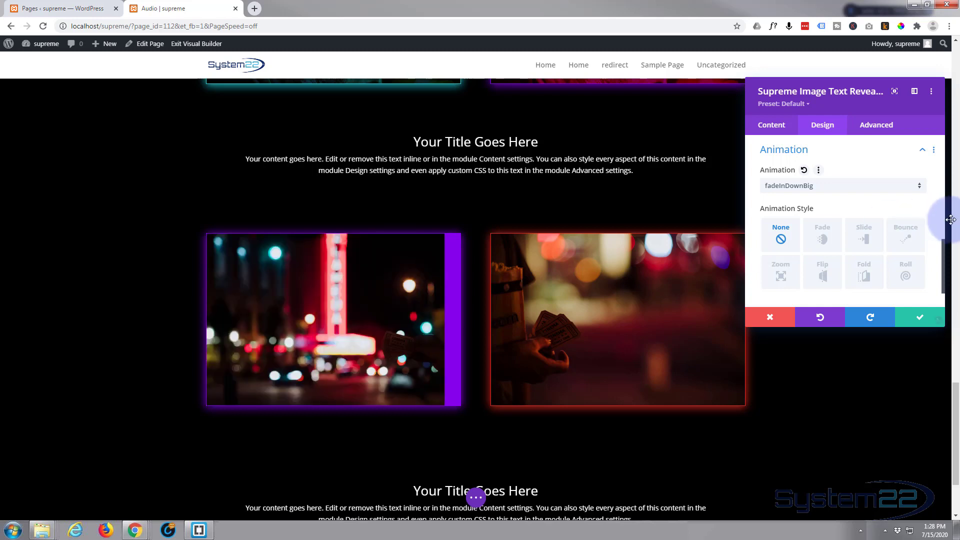
mouse_move(356, 332)
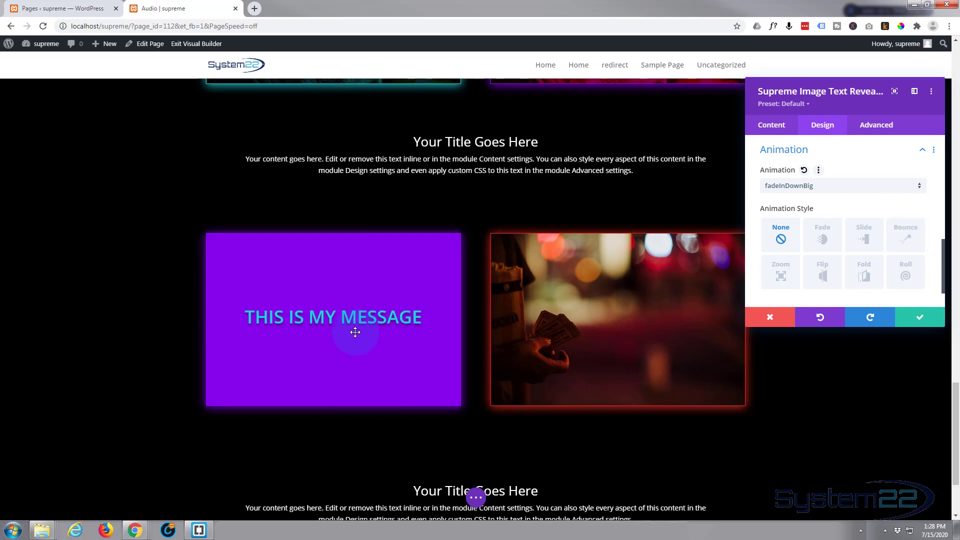
Save the Image Text Reveal module settings and exit the Visual Builder to view the live neon-street card.
left_click(924, 318)
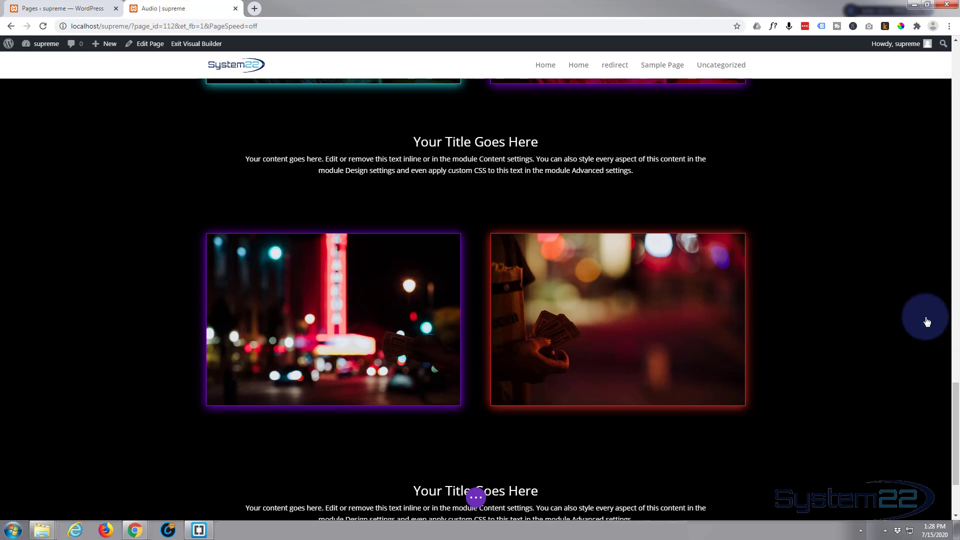
left_click(476, 499)
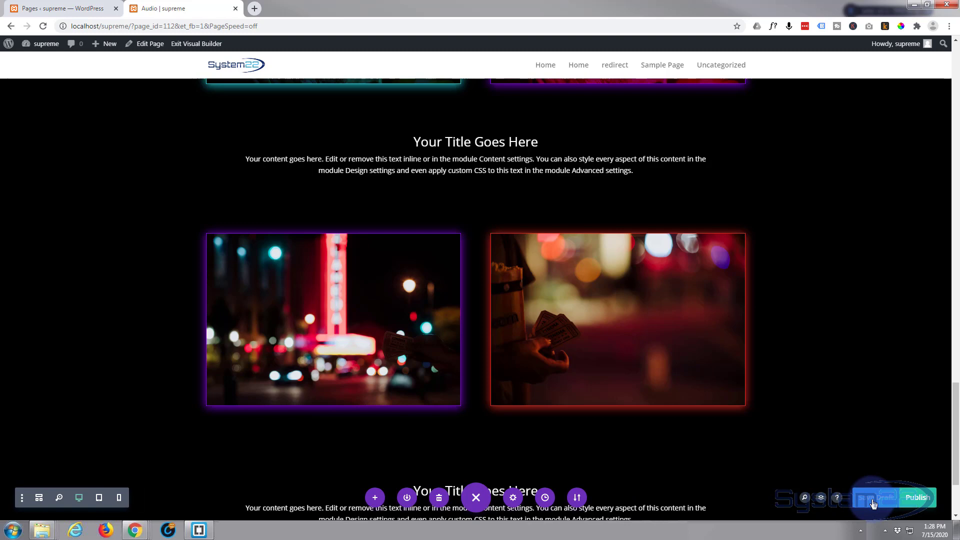
left_click(196, 45)
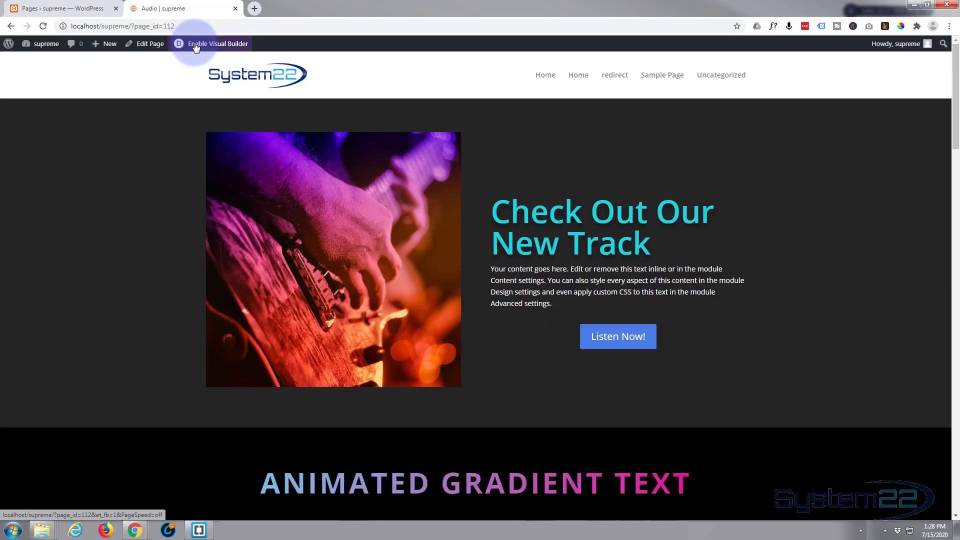
scroll(172, 178, "down", 10)
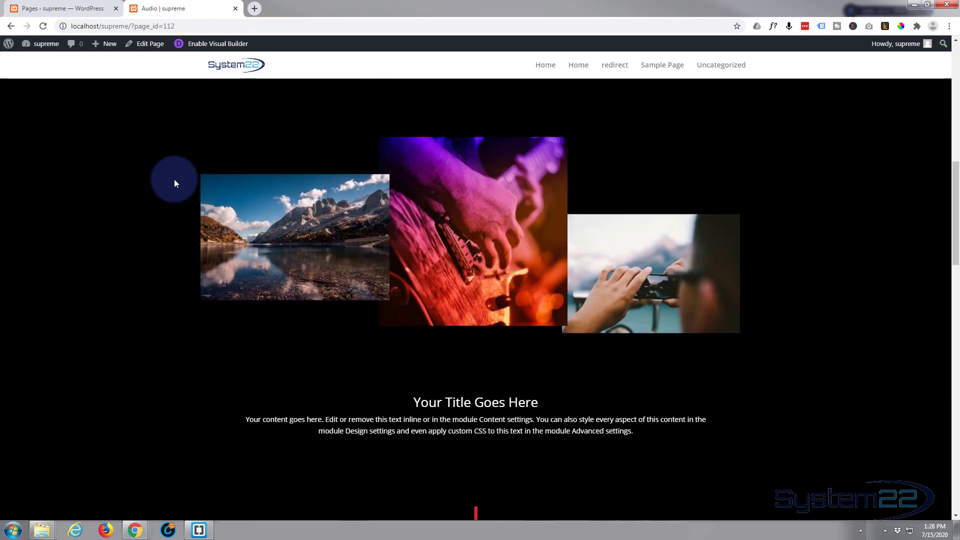
scroll(174, 179, "down", 18)
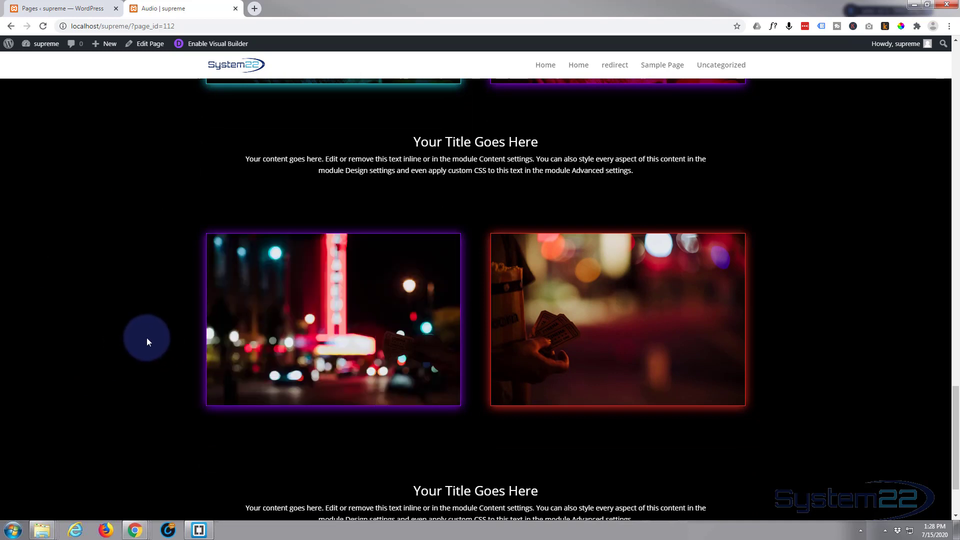
mouse_move(291, 344)
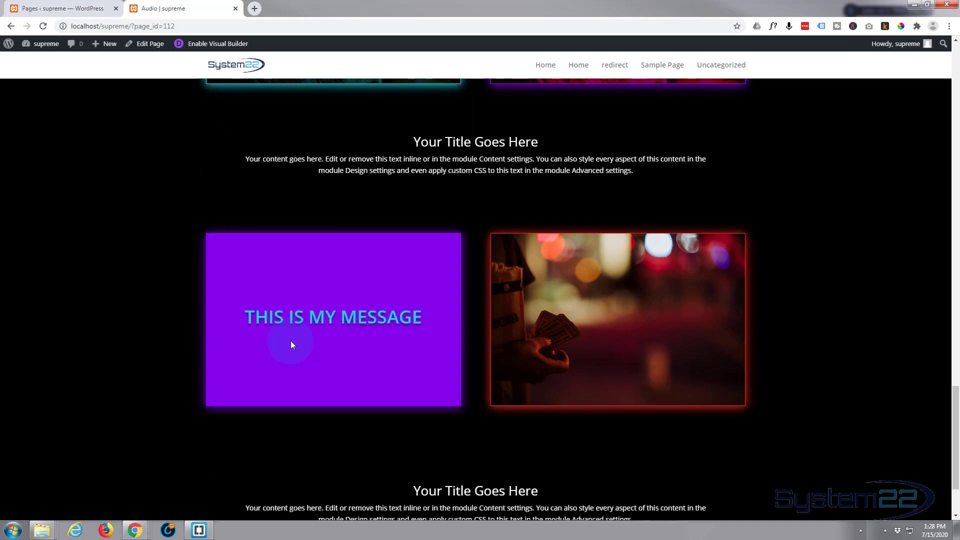
mouse_move(388, 289)
mouse_move(602, 318)
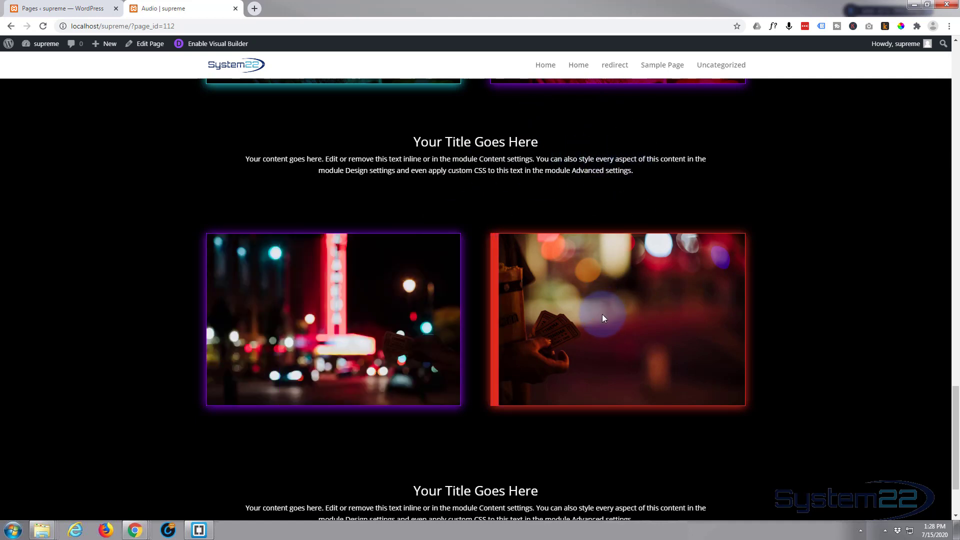